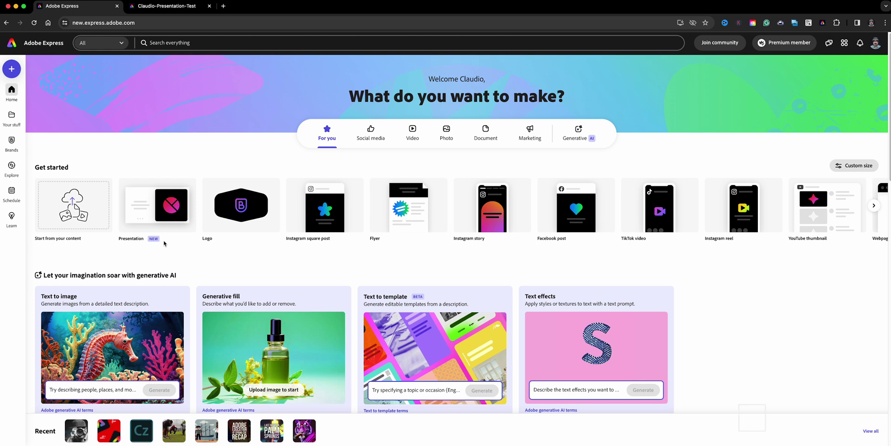
# Step: Start a new presentation from the "Our Pitch To You" template with the grayscale athlete cover
pyautogui.moveTo(156, 240)
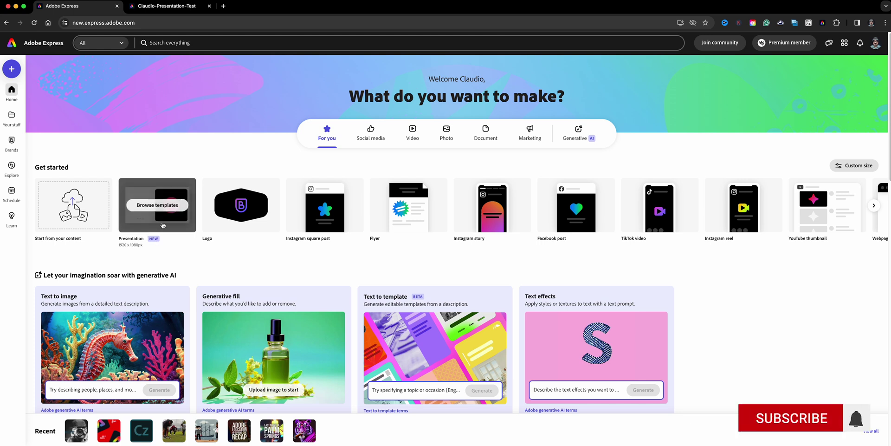
pyautogui.click(168, 213)
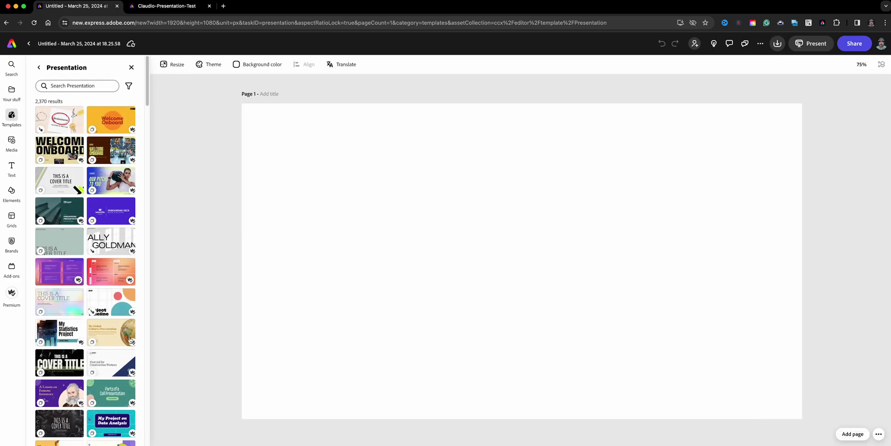
pyautogui.scroll(-5, 114, 337)
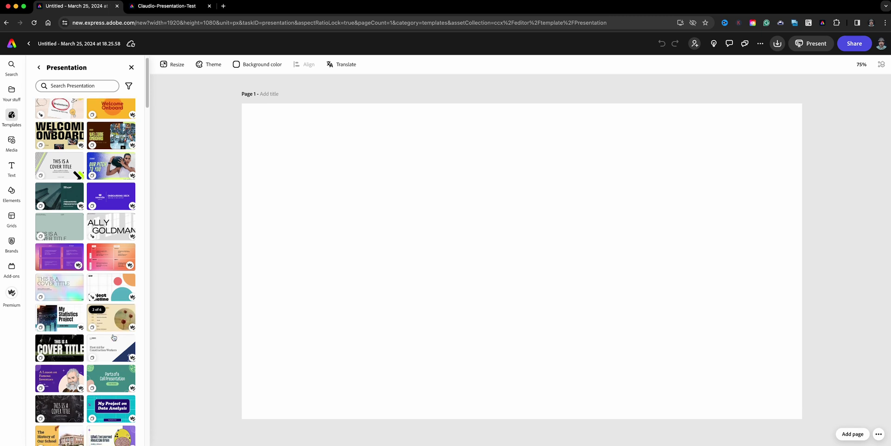
pyautogui.scroll(-10, 113, 338)
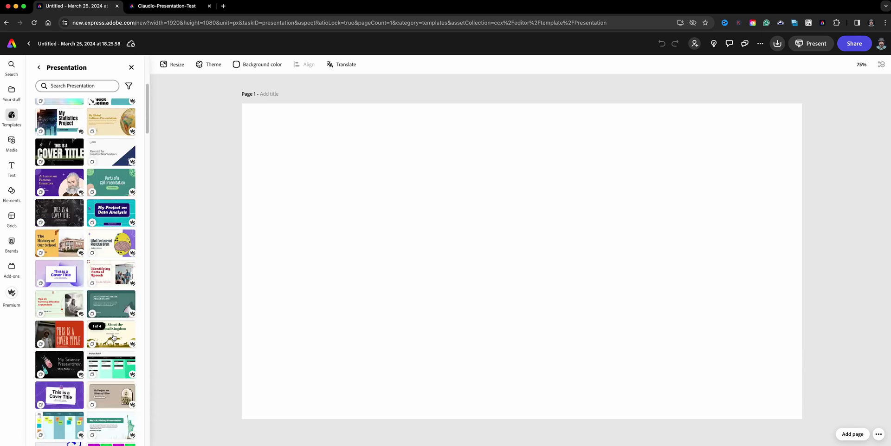
pyautogui.scroll(-10, 113, 337)
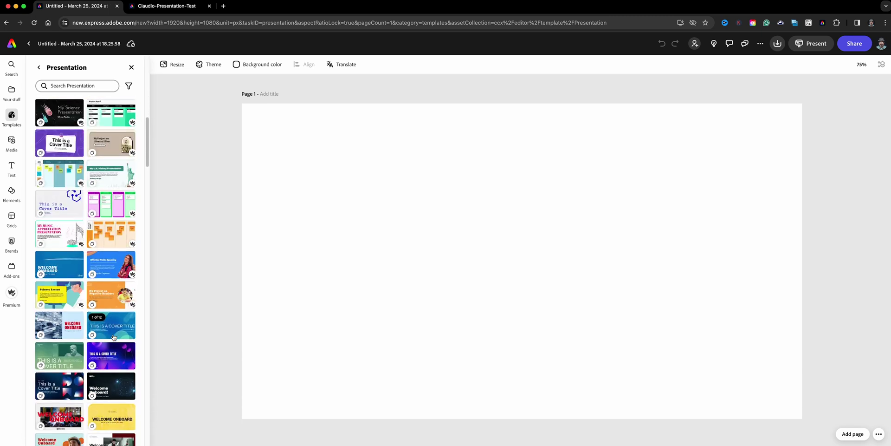
pyautogui.scroll(-4, 114, 337)
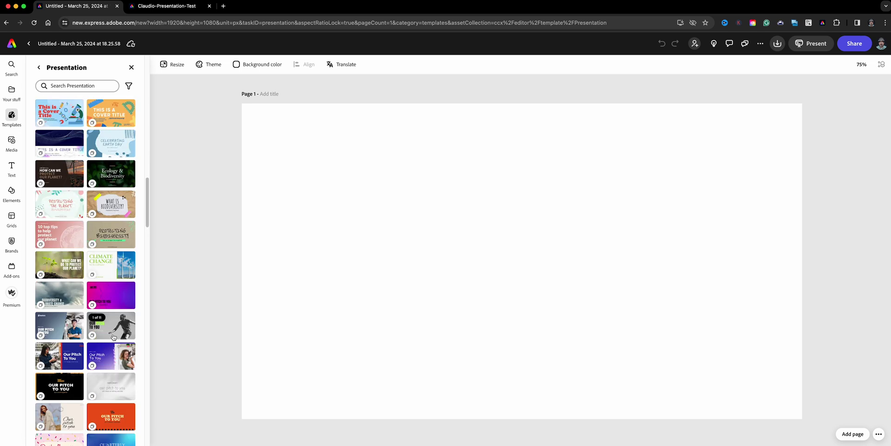
pyautogui.click(118, 337)
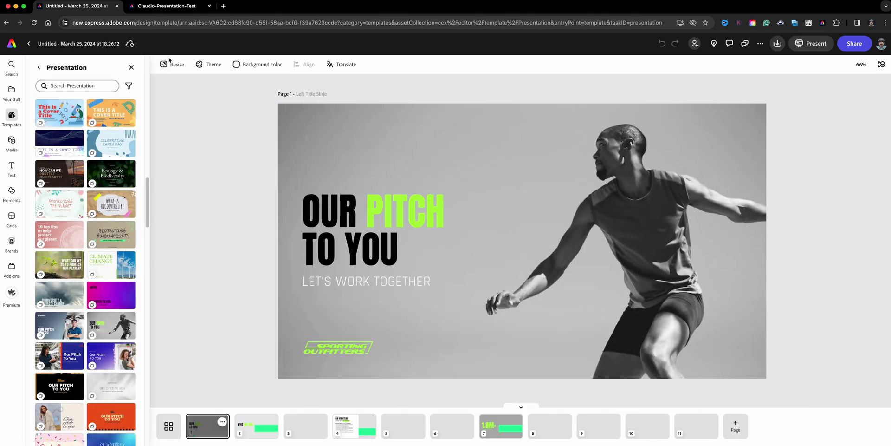
pyautogui.click(131, 67)
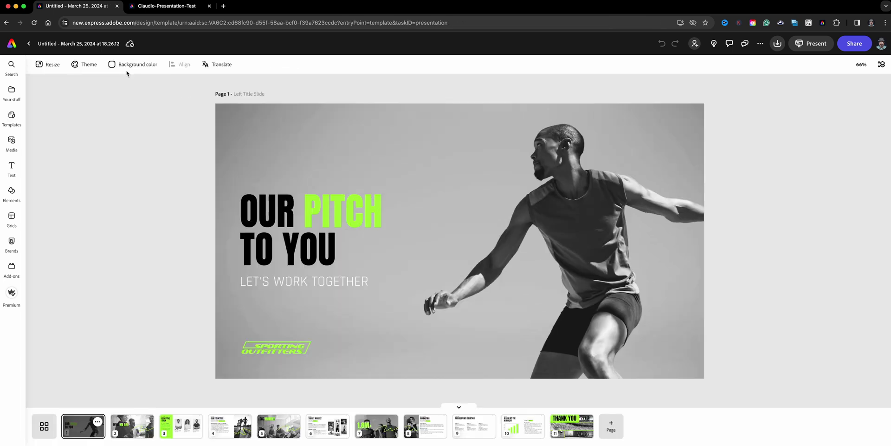
# Step: Review the slides of the finished photography tips presentation for reference, and return to the new pitch presentation
pyautogui.click(152, 10)
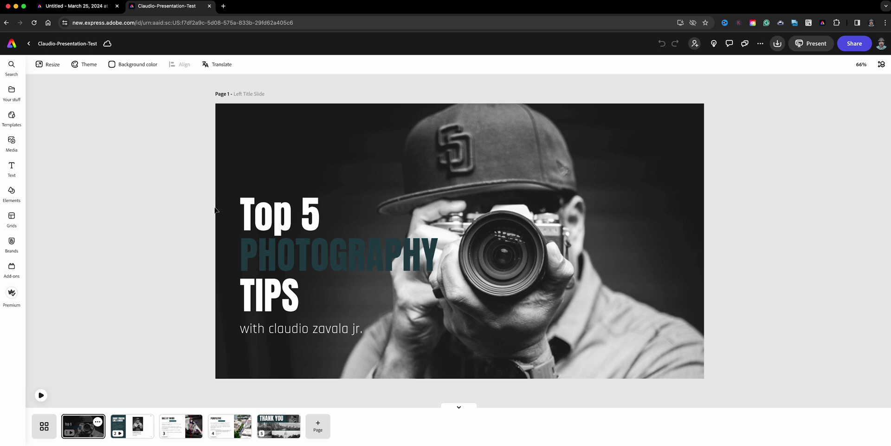
pyautogui.click(142, 424)
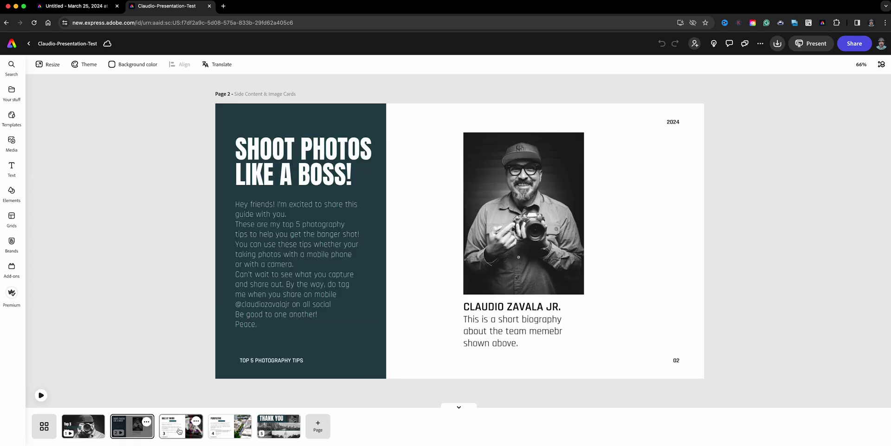
pyautogui.click(179, 430)
pyautogui.click(220, 431)
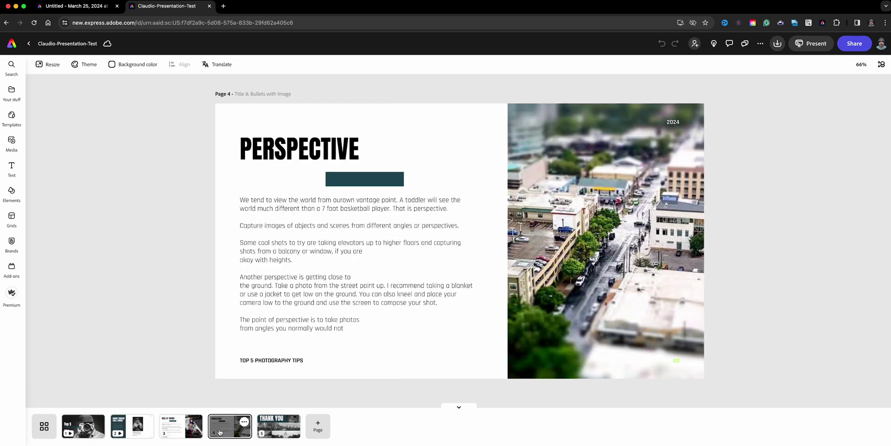
pyautogui.click(273, 434)
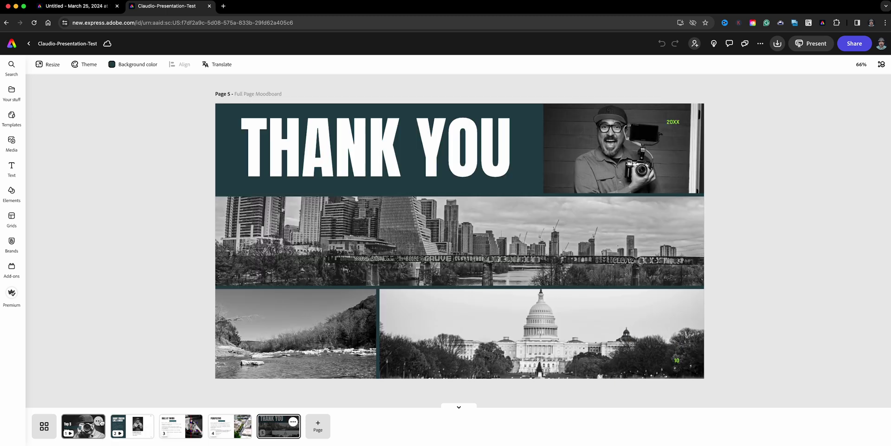
pyautogui.click(96, 432)
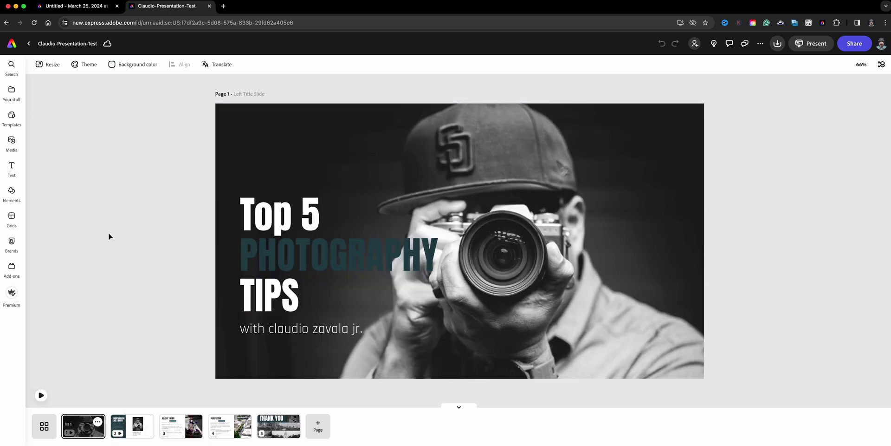
pyautogui.click(79, 11)
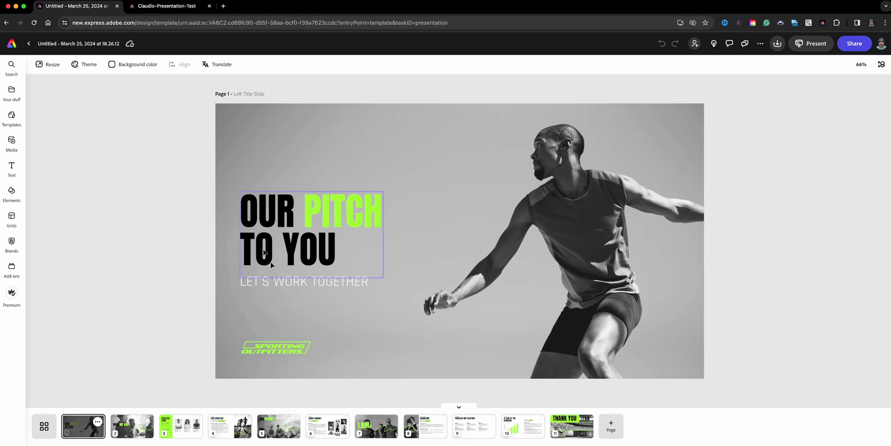
# Step: Replace the title slide's Sporting Outfitters logo with the signature logo from the I Am Claudius library, small in the slide's lower-left corner
pyautogui.click(291, 348)
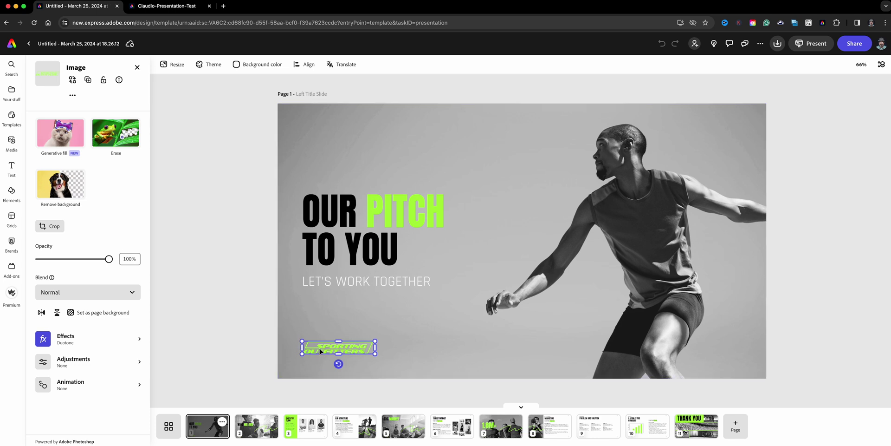
pyautogui.click(236, 264)
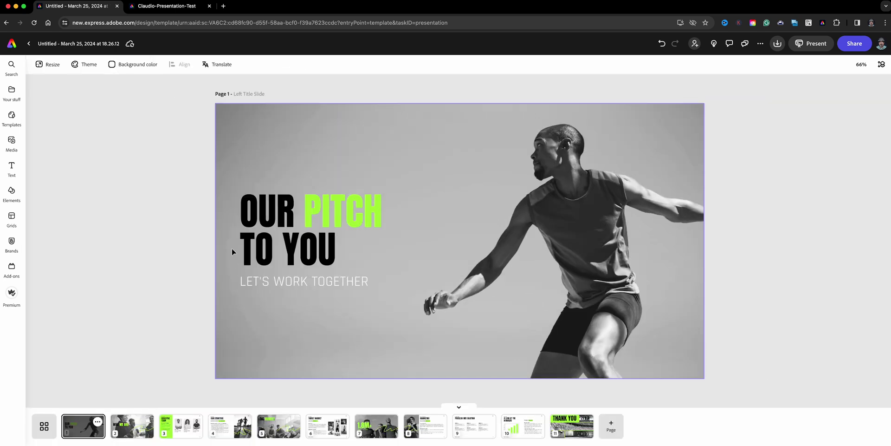
pyautogui.click(12, 93)
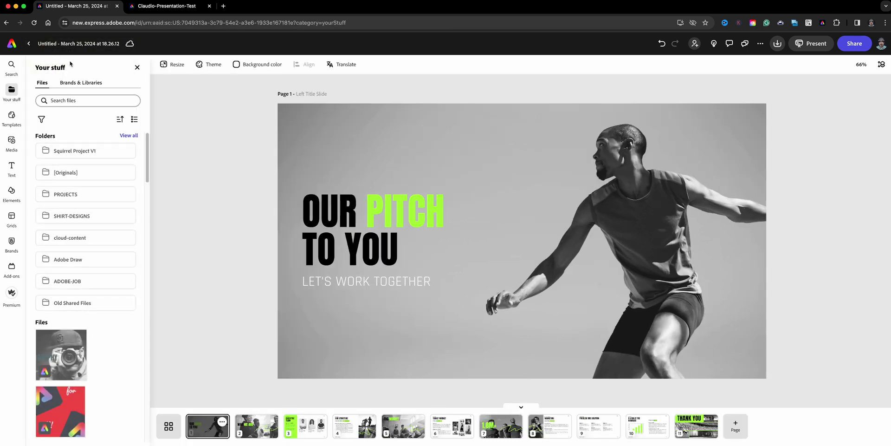
pyautogui.click(79, 83)
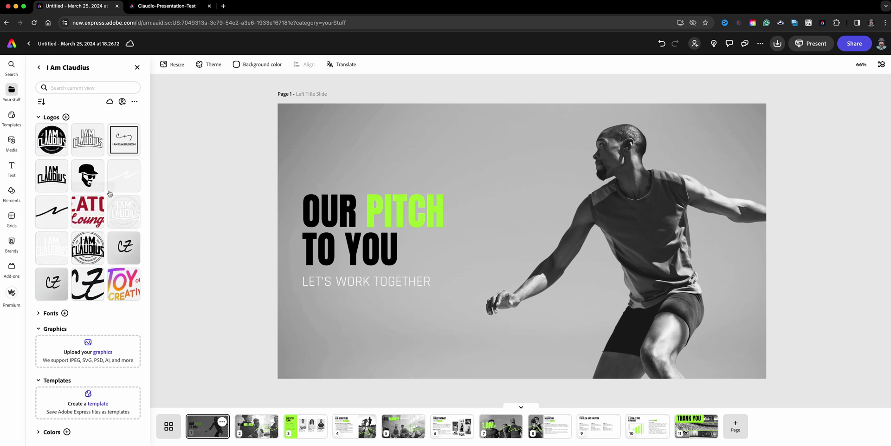
pyautogui.click(124, 138)
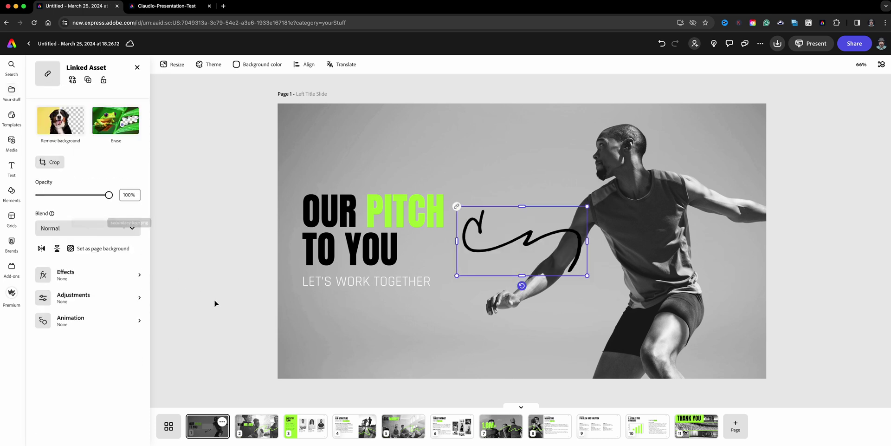
pyautogui.moveTo(490, 249)
pyautogui.mouseDown()
pyautogui.moveTo(379, 376)
pyautogui.moveTo(410, 375)
pyautogui.moveTo(330, 331)
pyautogui.moveTo(310, 360)
pyautogui.mouseUp()
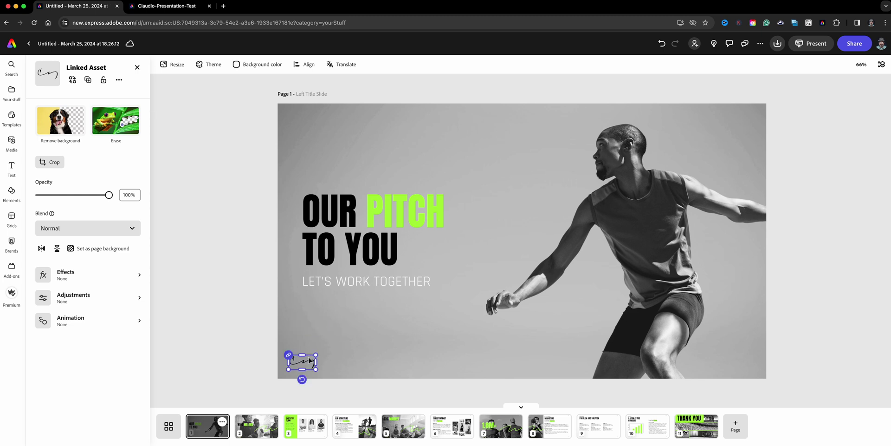
pyautogui.click(255, 218)
# Step: Replace the word "OUR" in the title slide's headline with "Top 5"
pyautogui.click(354, 216)
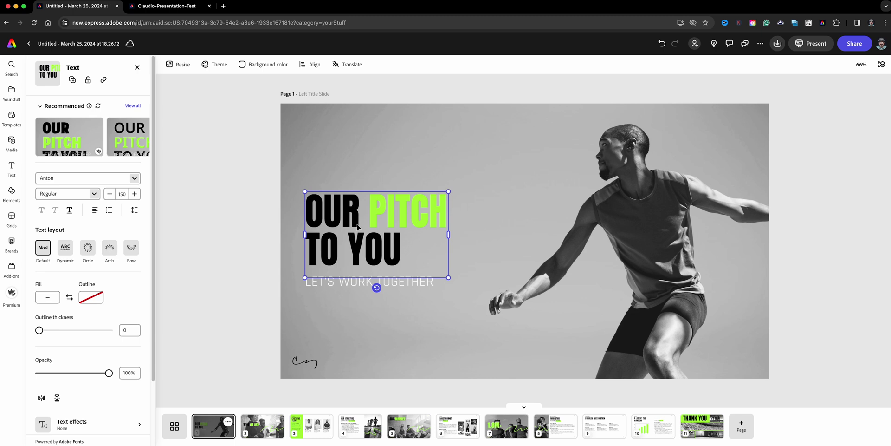
pyautogui.click(364, 274)
pyautogui.doubleClick(374, 251)
pyautogui.click(401, 260)
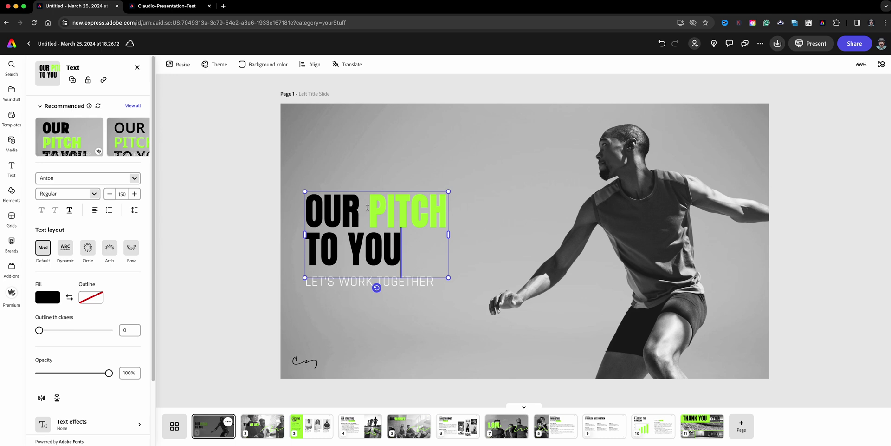
pyautogui.moveTo(367, 207); pyautogui.dragTo(311, 194)
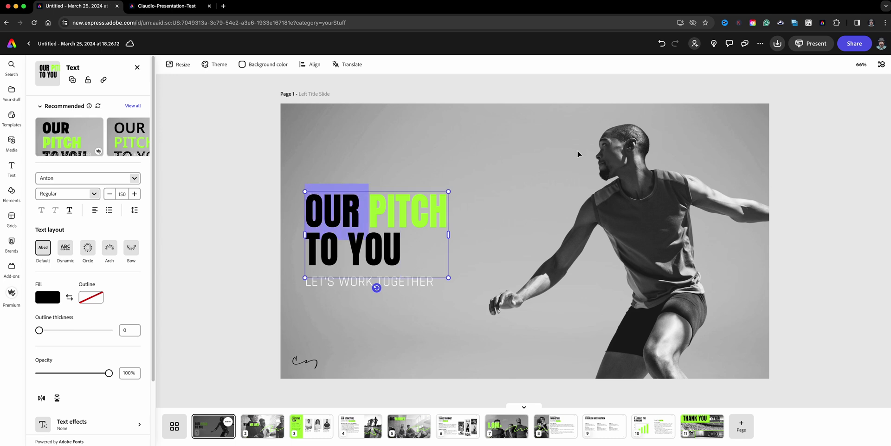
pyautogui.write('Top 5')
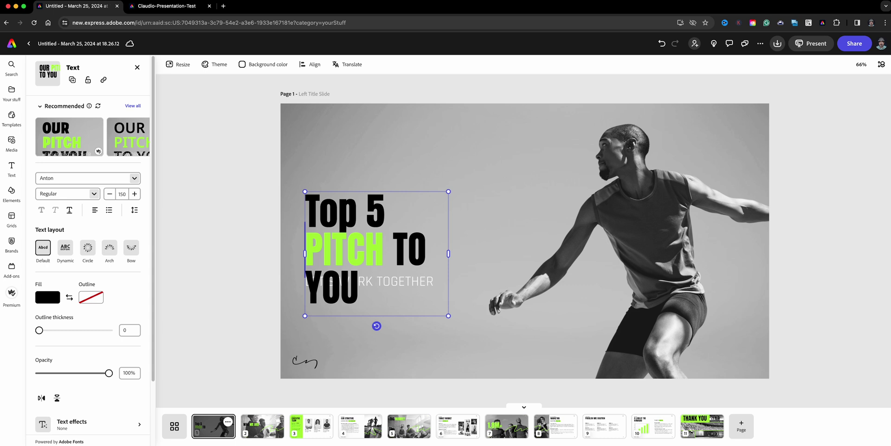
# Step: Replace the green word "PITCH" in the headline with "Photography", keeping its green fill
pyautogui.click(343, 241)
pyautogui.press('BackSpace')
pyautogui.press('BackSpace')
pyautogui.press('Delete')
pyautogui.press('Delete')
pyautogui.press('Delete')
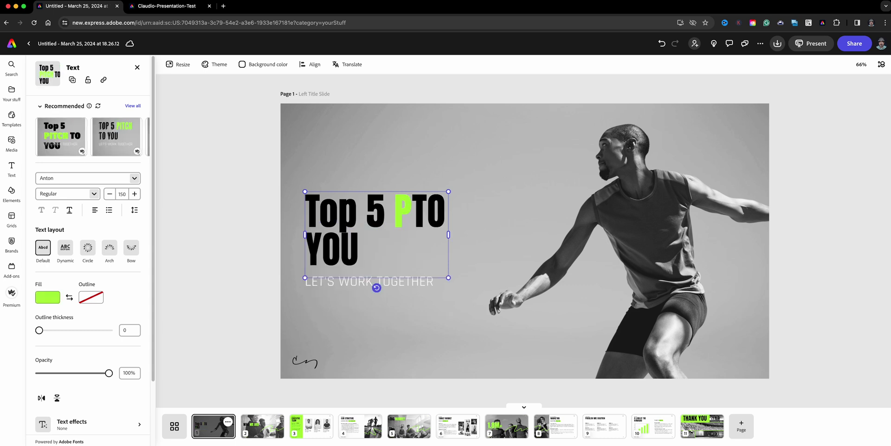
pyautogui.write('HO')
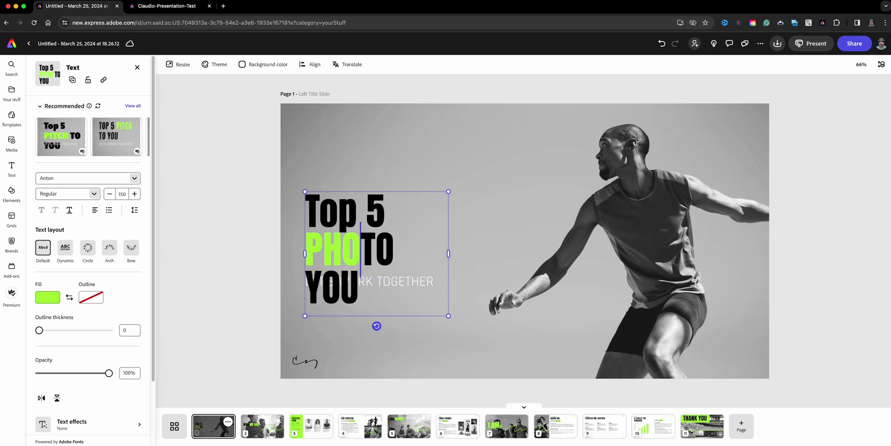
pyautogui.press('BackSpace')
pyautogui.press('BackSpace')
pyautogui.write('hoto')
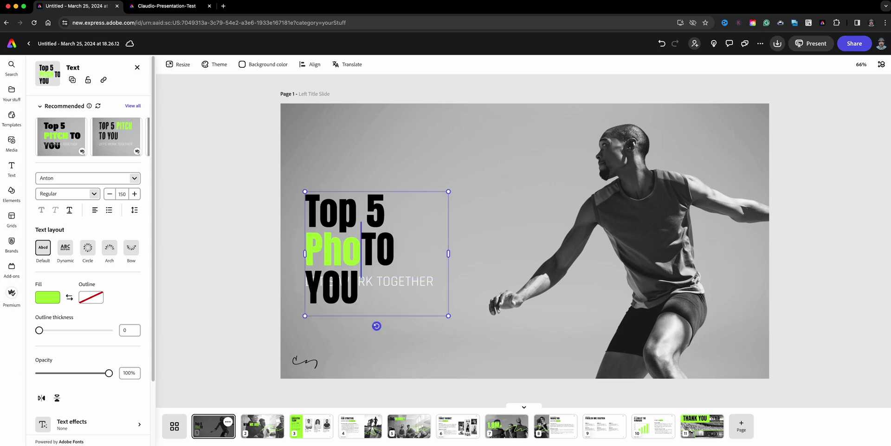
pyautogui.write('graph')
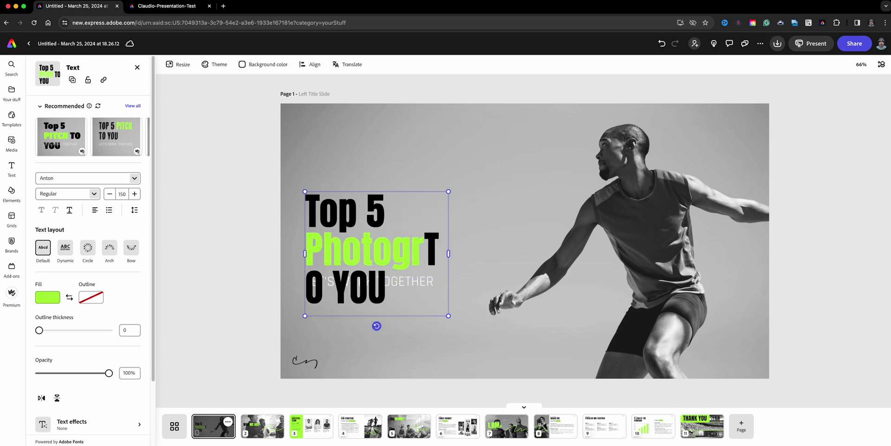
pyautogui.write('y')
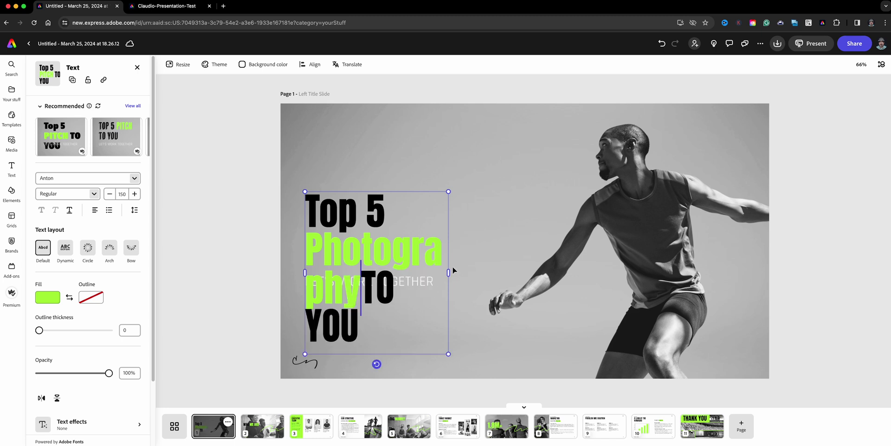
# Step: Widen the headline text box so "Photography" fits on one line, and replace "TO YOU" with "Tips"
pyautogui.moveTo(449, 273); pyautogui.dragTo(517, 277)
pyautogui.click(315, 284)
pyautogui.tripleClick(315, 284)
pyautogui.click(315, 284)
pyautogui.moveTo(401, 288); pyautogui.dragTo(292, 282)
pyautogui.write('Ti')
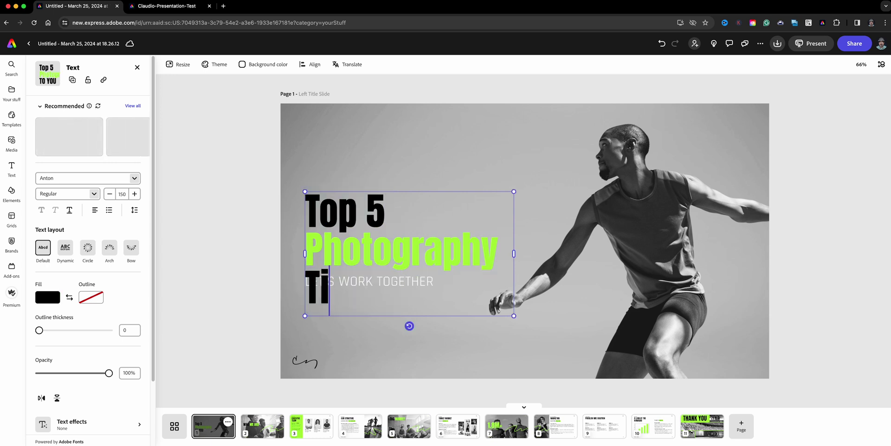
pyautogui.write('ps')
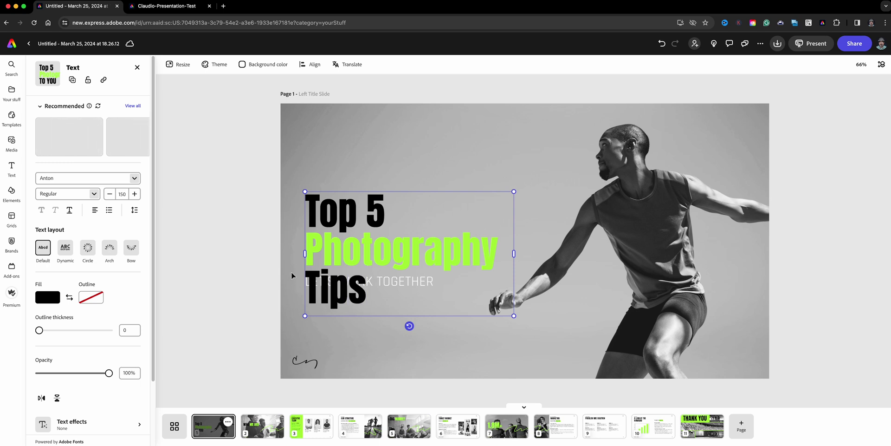
pyautogui.press('Escape')
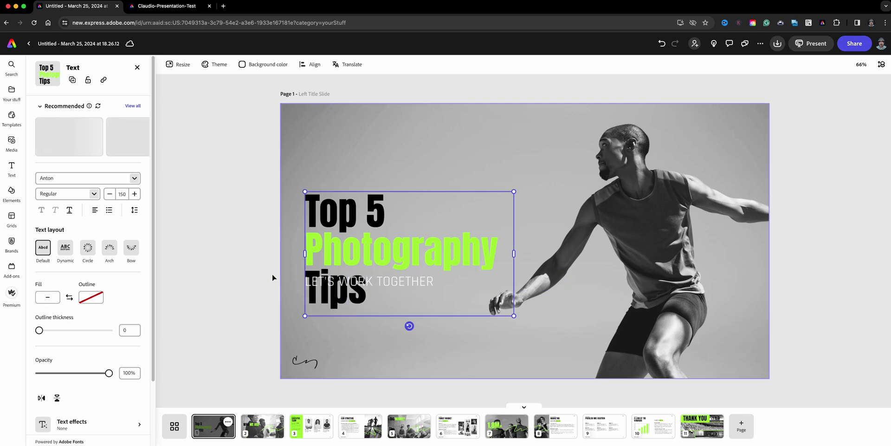
pyautogui.click(272, 277)
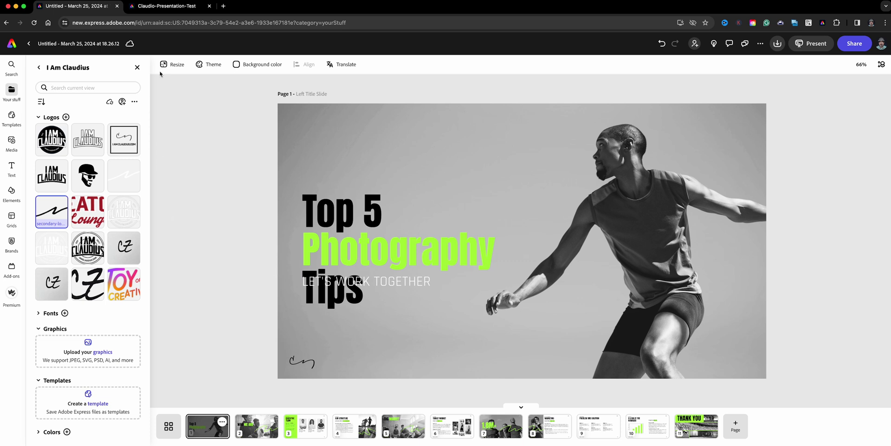
pyautogui.click(137, 67)
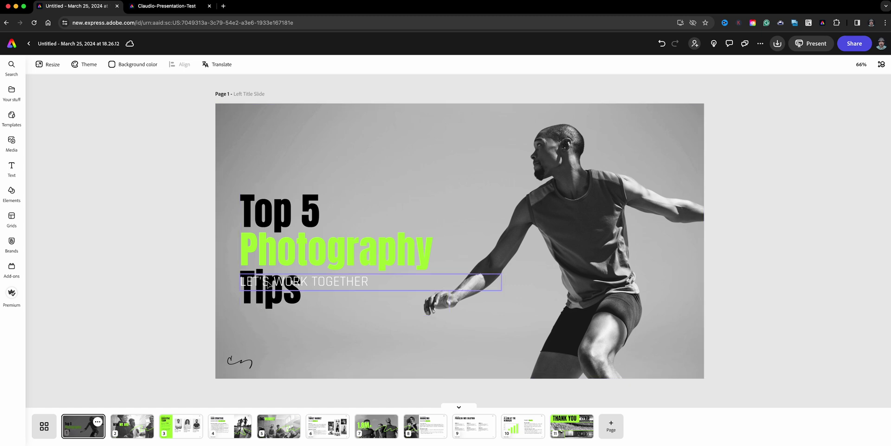
# Step: Move the "LET'S WORK TOGETHER" subtitle below the title slide's headline and delete all of its text
pyautogui.click(287, 256)
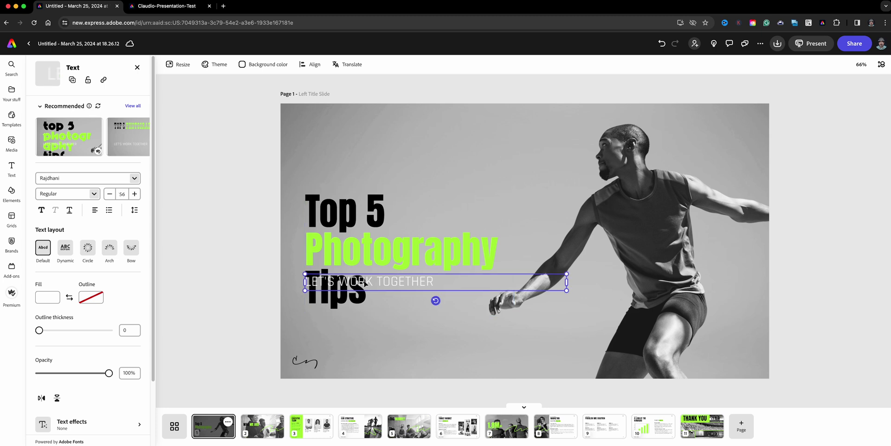
pyautogui.moveTo(365, 282); pyautogui.dragTo(366, 321)
pyautogui.doubleClick(363, 320)
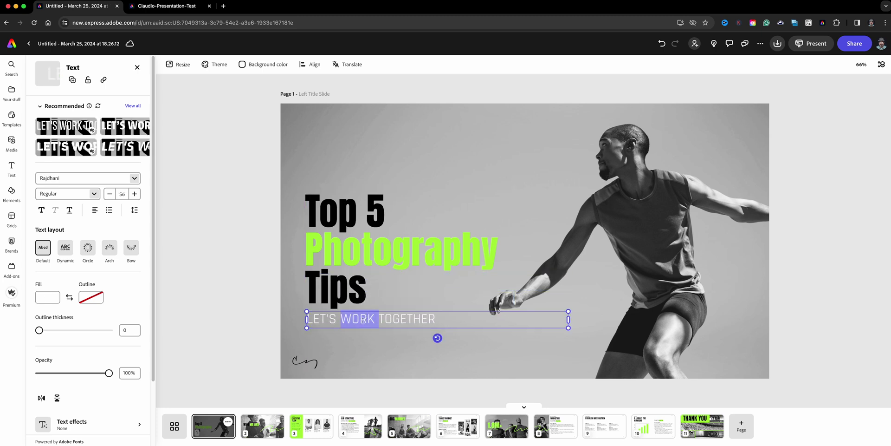
pyautogui.press('super+a')
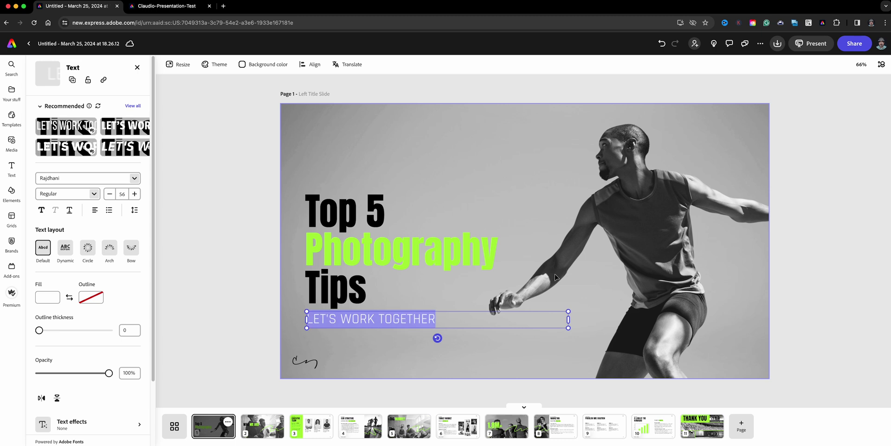
pyautogui.press('BackSpace')
# Step: Change the fill of "Photography" in the headline to the dark teal from the I Am Claudius library
pyautogui.click(347, 259)
pyautogui.click(346, 259)
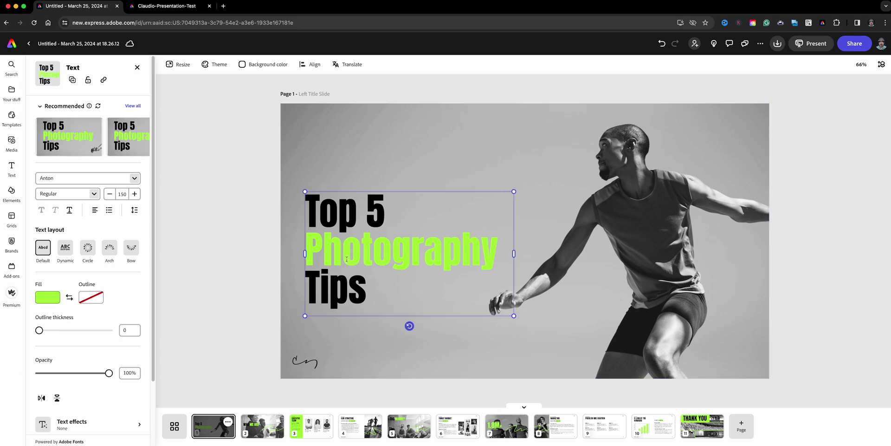
pyautogui.doubleClick(347, 259)
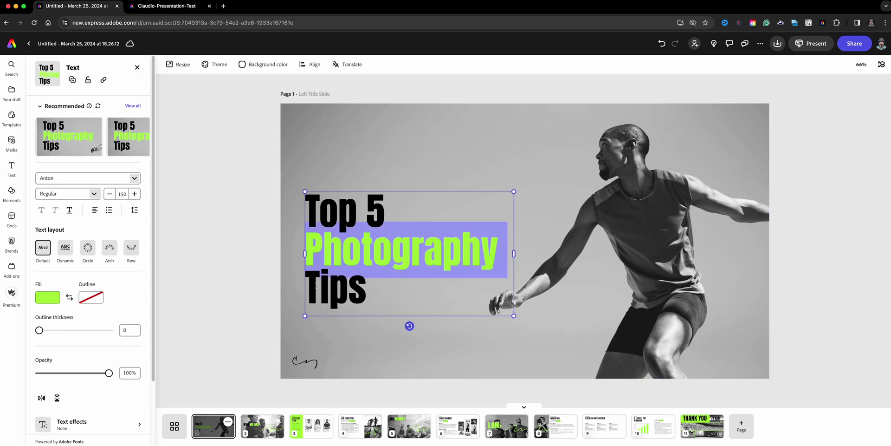
pyautogui.click(48, 298)
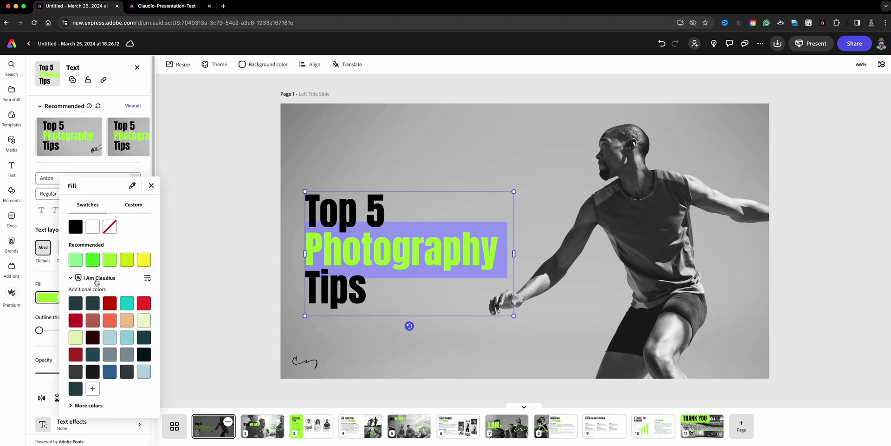
pyautogui.click(94, 303)
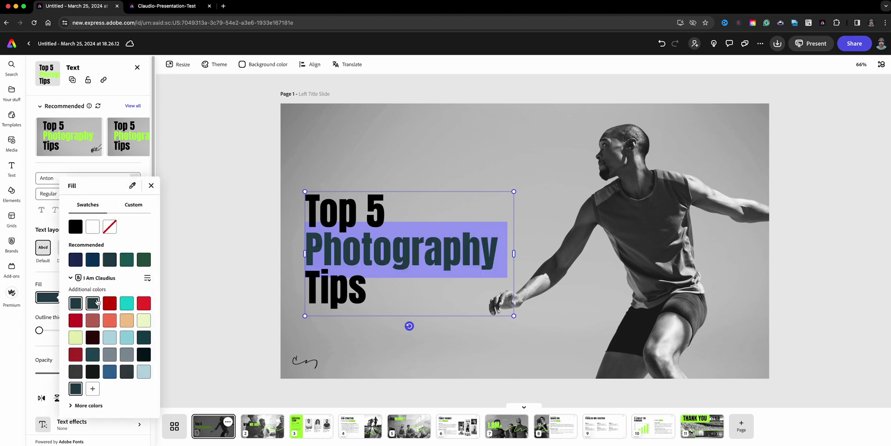
# Step: Replace the title slide's background photo with DSCF7072.jpg uploaded from the FACES folder on the Desktop
pyautogui.click(570, 195)
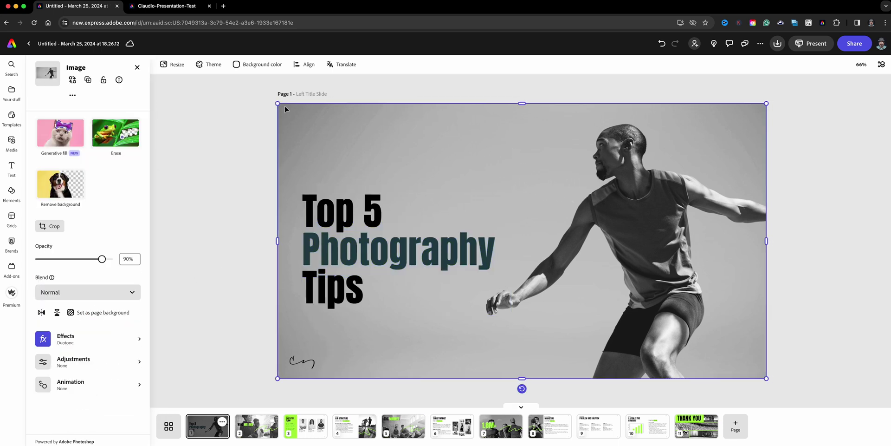
pyautogui.click(72, 80)
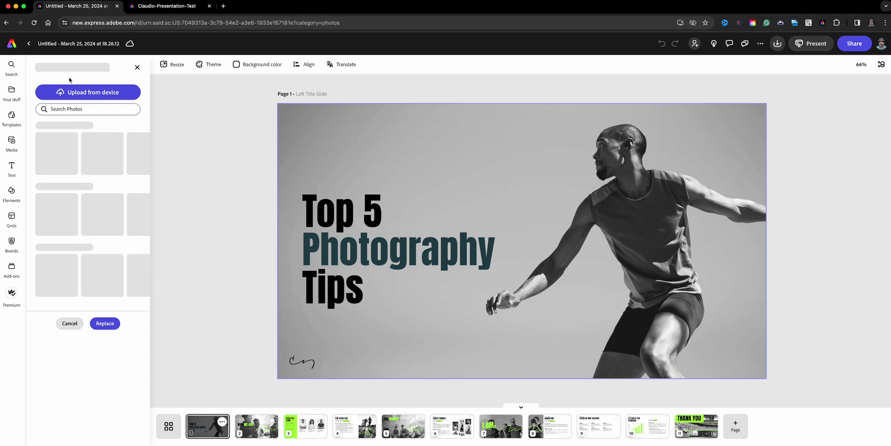
pyautogui.click(79, 101)
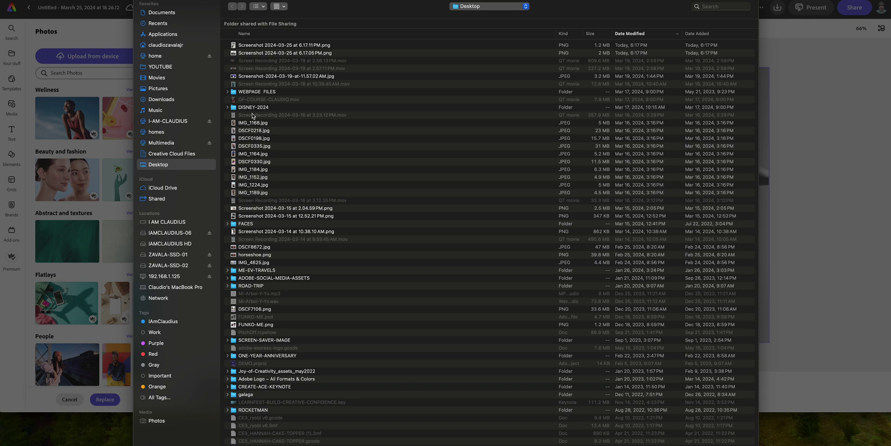
pyautogui.doubleClick(261, 222)
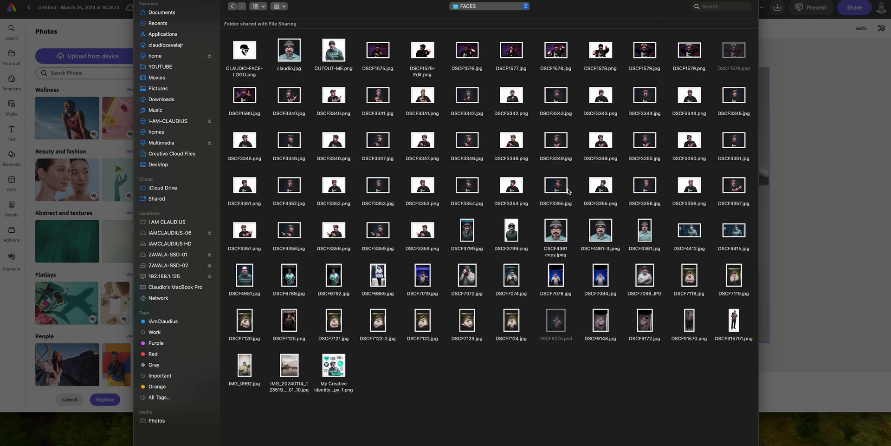
pyautogui.click(468, 284)
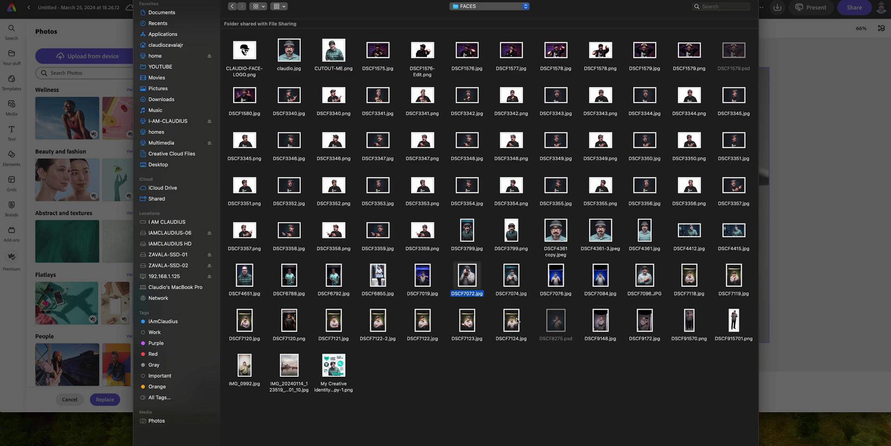
pyautogui.press('Return')
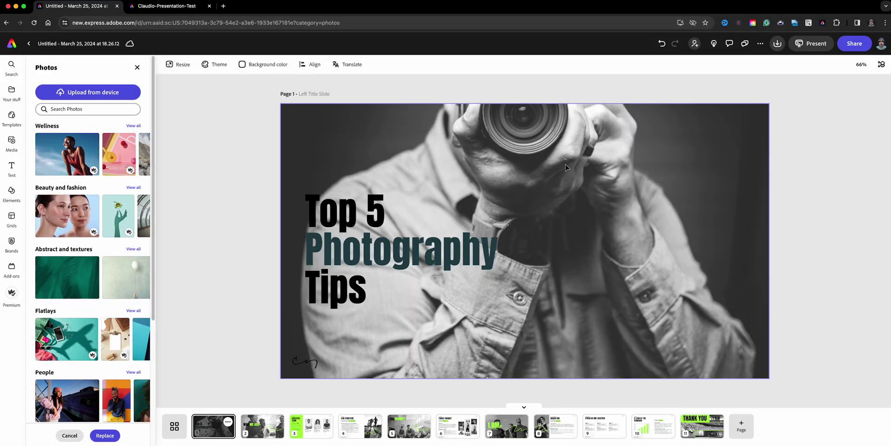
# Step: Adjust the background photo's crop, shifting the picture down and enlarging it so the cap and camera fill the slide
pyautogui.click(567, 169)
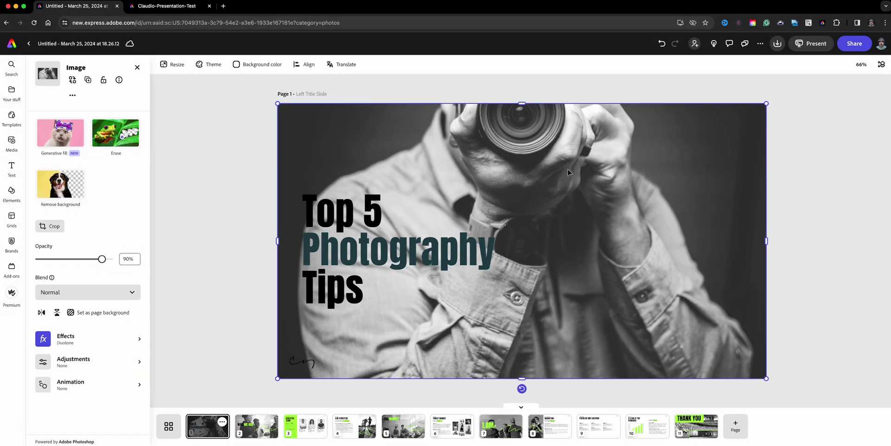
pyautogui.doubleClick(545, 182)
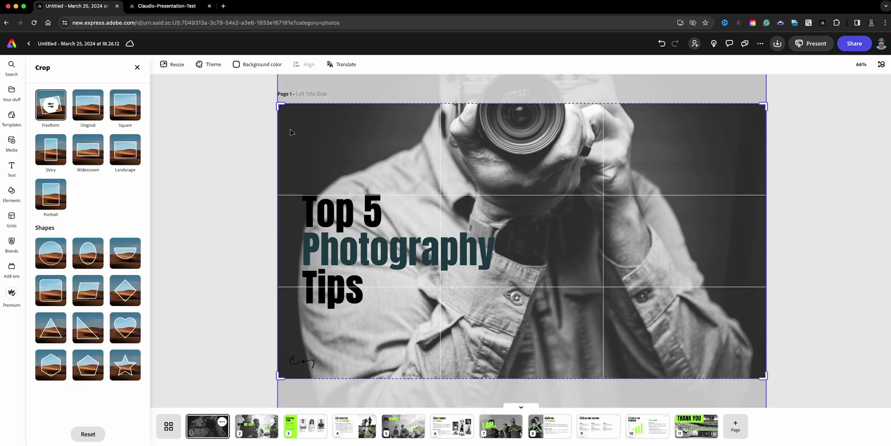
pyautogui.moveTo(335, 140); pyautogui.dragTo(333, 292)
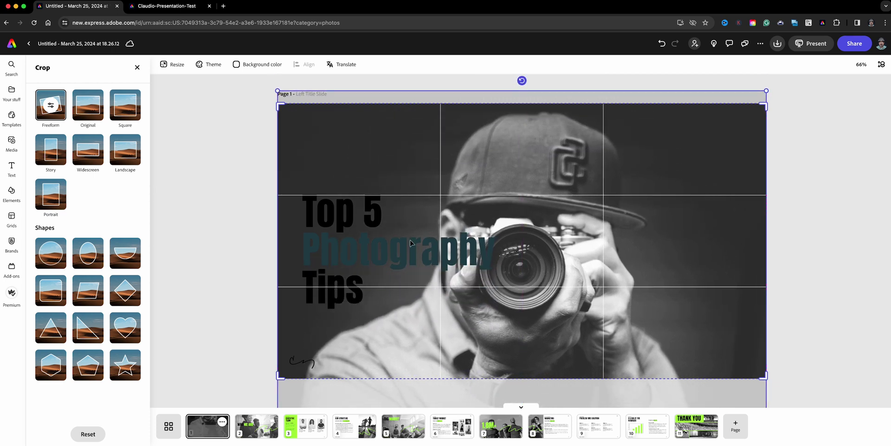
pyautogui.moveTo(769, 90); pyautogui.dragTo(816, 58)
pyautogui.moveTo(677, 204); pyautogui.dragTo(670, 257)
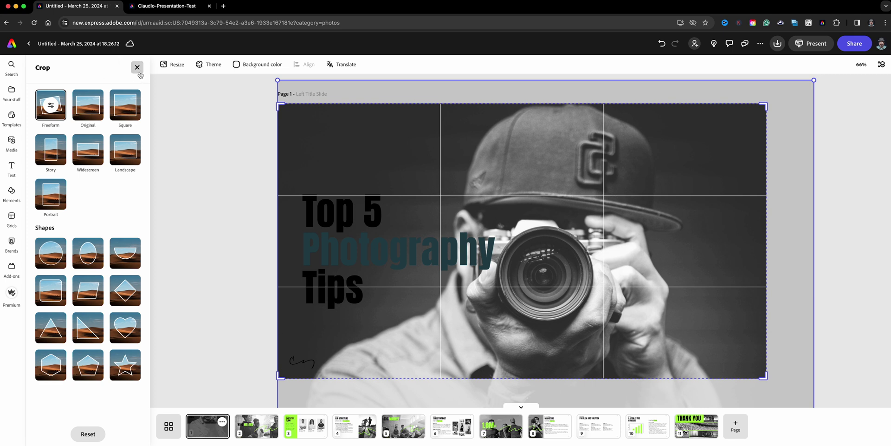
pyautogui.click(138, 68)
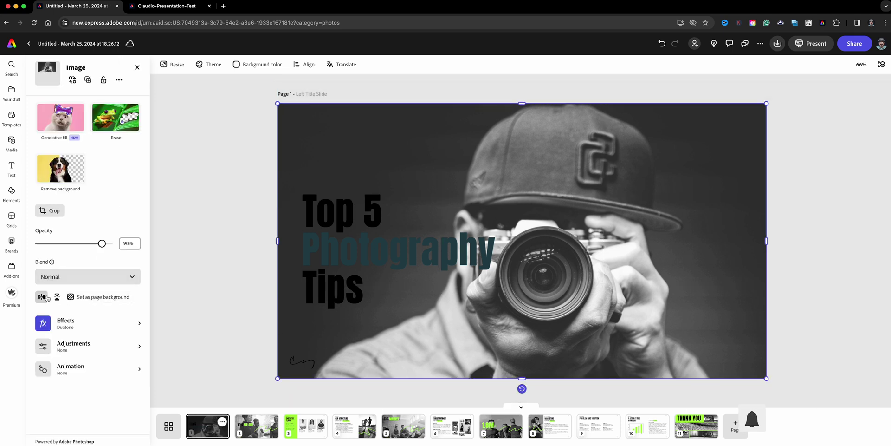
# Step: Flip the background photo horizontally, then enlarge and reposition it within its crop so the camera sits right of the headline
pyautogui.click(46, 297)
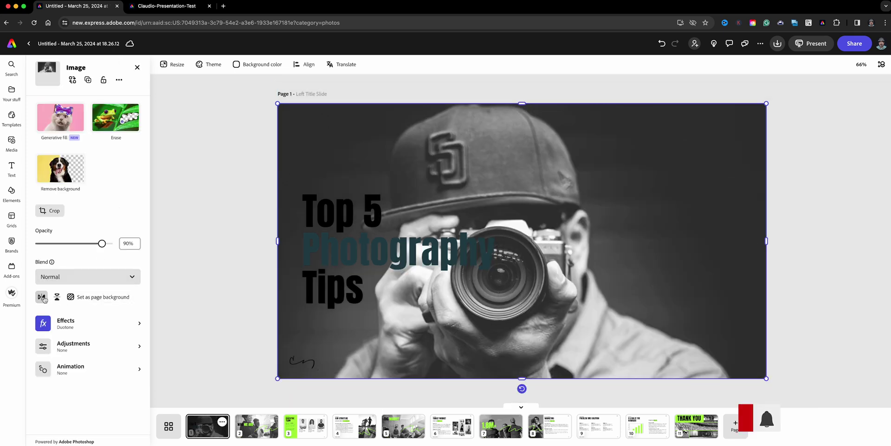
pyautogui.doubleClick(460, 176)
pyautogui.moveTo(473, 167); pyautogui.dragTo(523, 160)
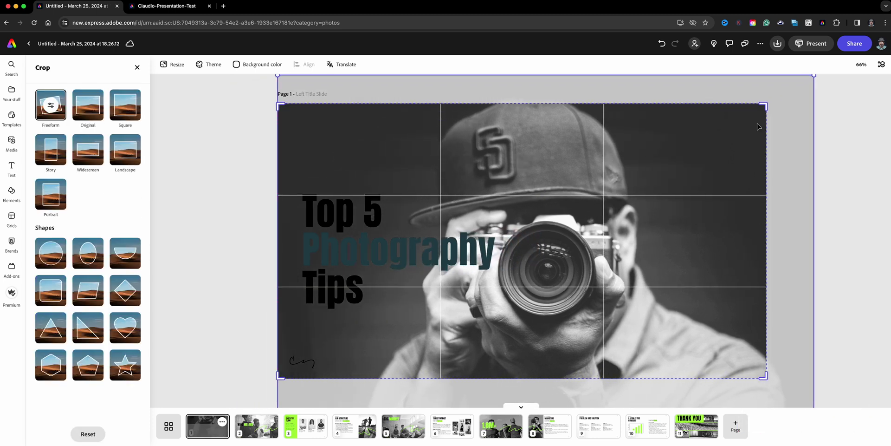
pyautogui.moveTo(813, 74); pyautogui.dragTo(849, 59)
pyautogui.moveTo(683, 230); pyautogui.dragTo(680, 245)
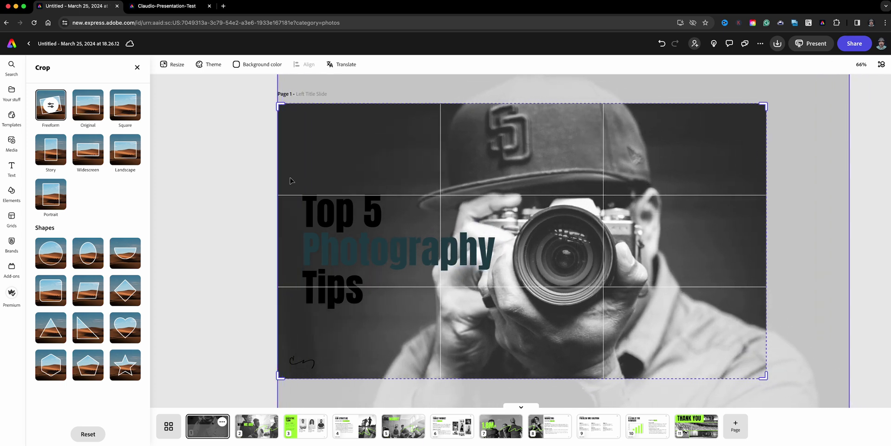
pyautogui.click(247, 218)
pyautogui.click(246, 218)
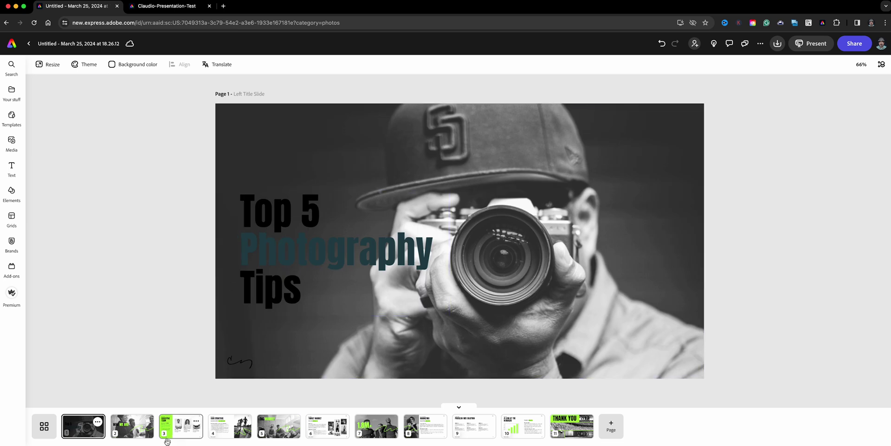
# Step: On page 2, recolor the green squiggle with a custom duotone, setting Shadows to the bright red from the I Am Claudius library
pyautogui.click(122, 436)
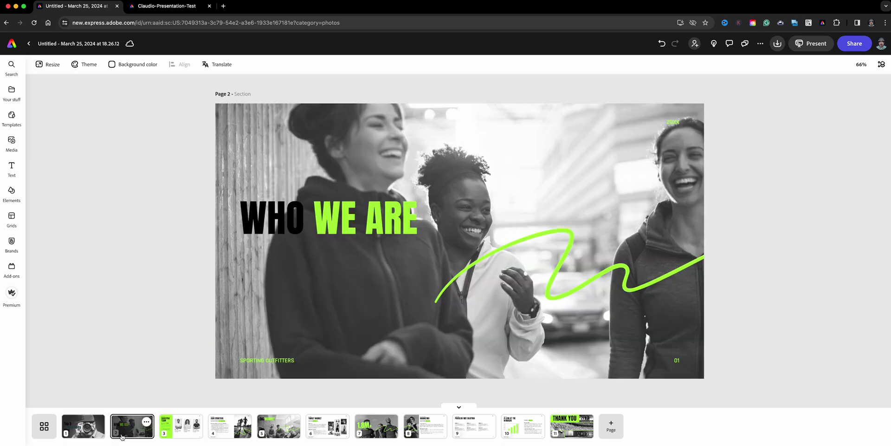
pyautogui.click(146, 422)
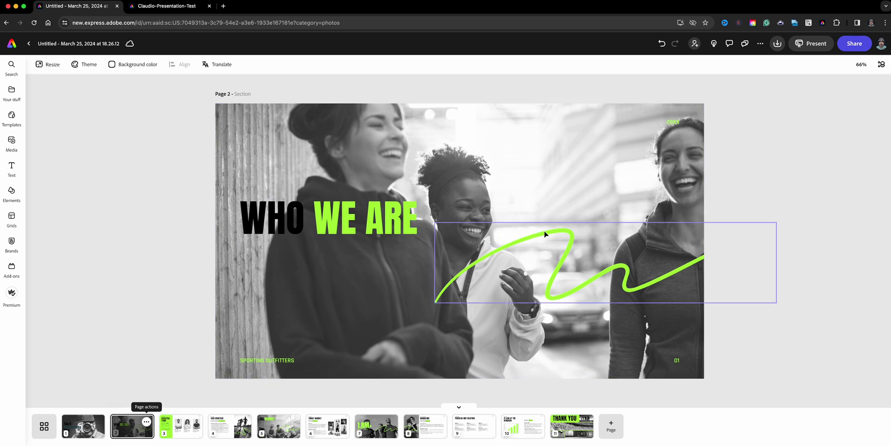
pyautogui.click(578, 262)
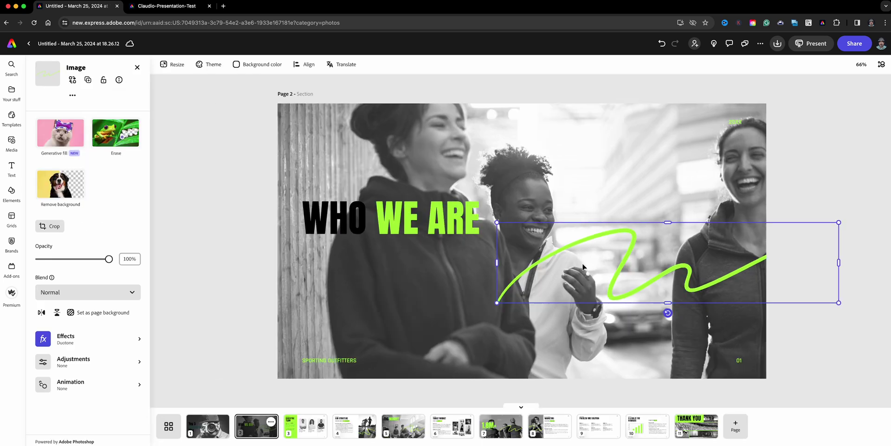
pyautogui.click(122, 338)
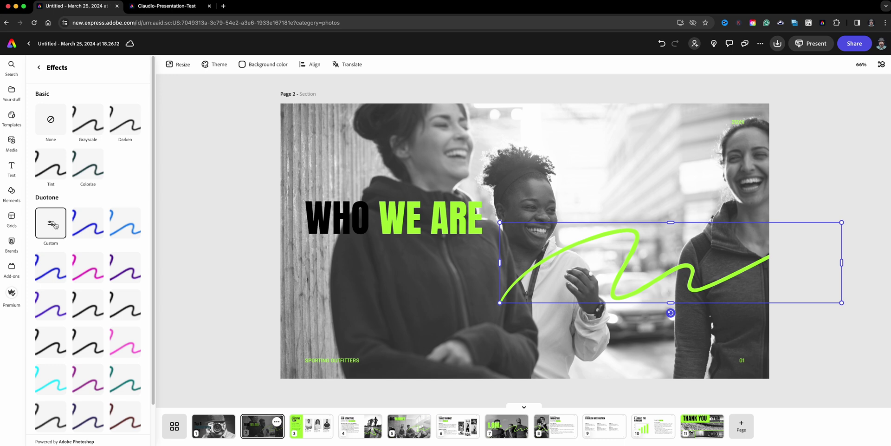
pyautogui.click(53, 225)
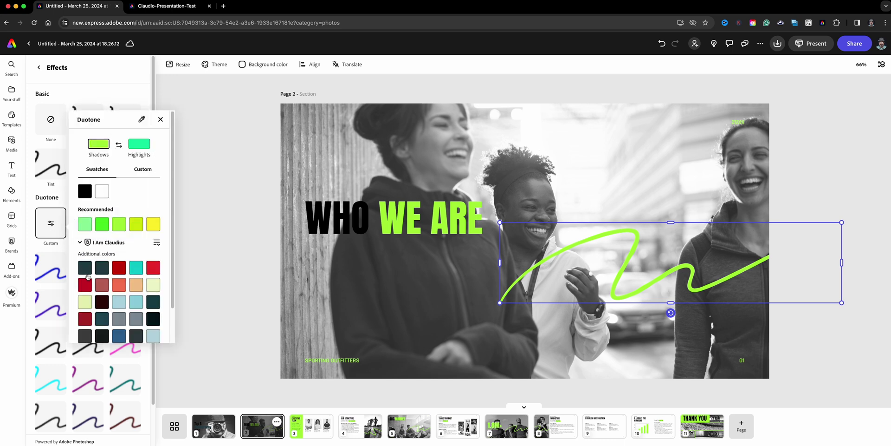
pyautogui.click(152, 268)
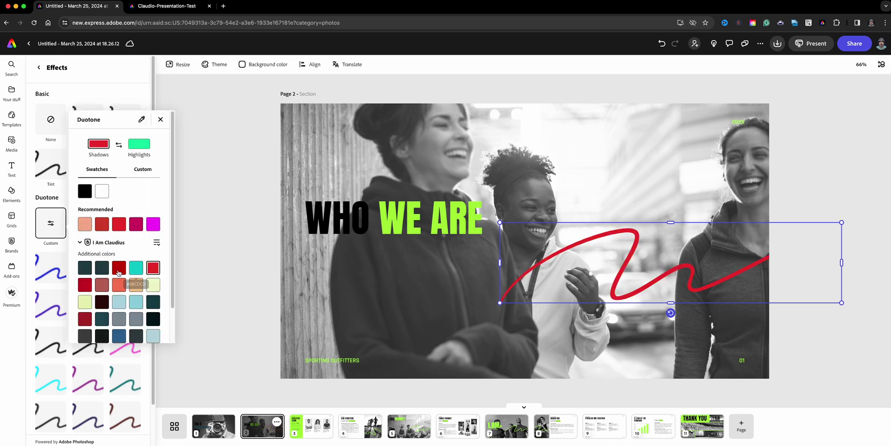
# Step: Change the fill of "WE ARE" in page 2's headline to the dark red from the I Am Claudius library
pyautogui.click(423, 231)
pyautogui.click(423, 230)
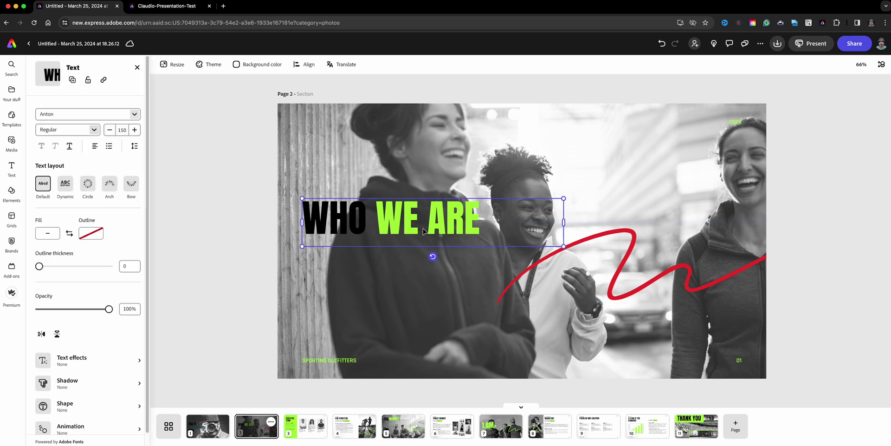
pyautogui.doubleClick(425, 228)
pyautogui.moveTo(483, 221); pyautogui.dragTo(379, 221)
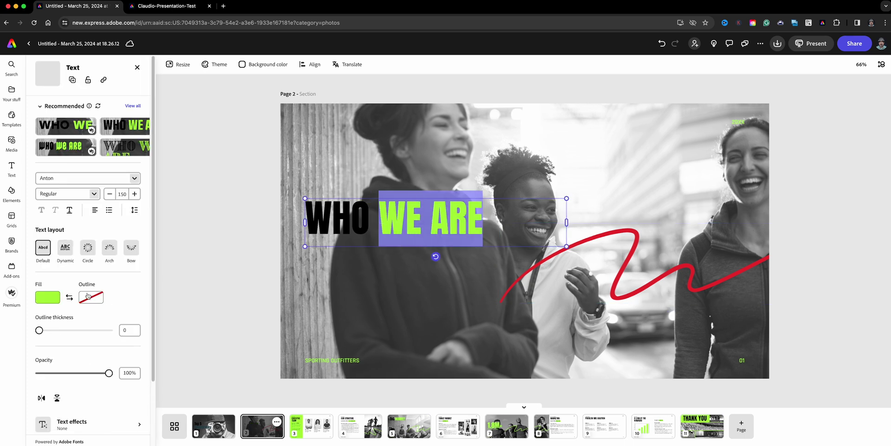
pyautogui.click(56, 299)
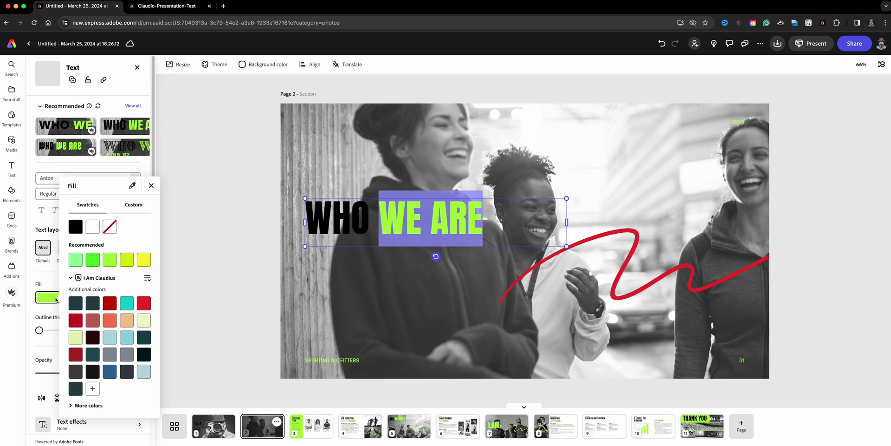
pyautogui.click(106, 306)
# Step: Replace page 2's "SPORTING OUTFITTERS" footer with the presenter's first name and fill it with the library's dark red
pyautogui.click(327, 369)
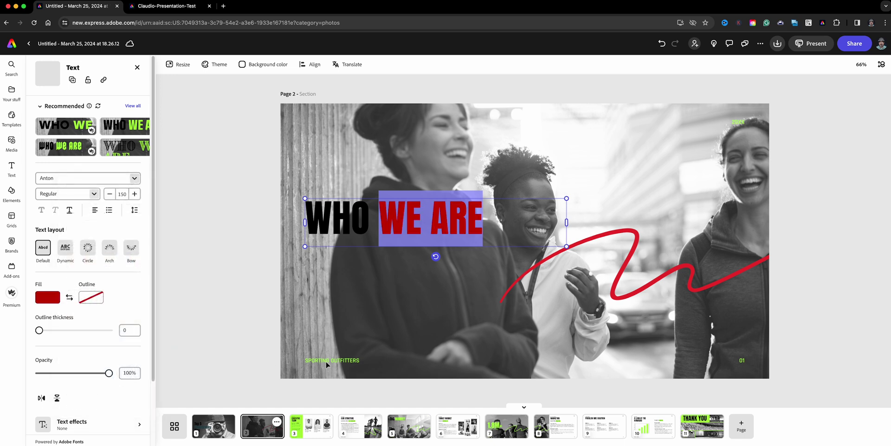
pyautogui.click(332, 361)
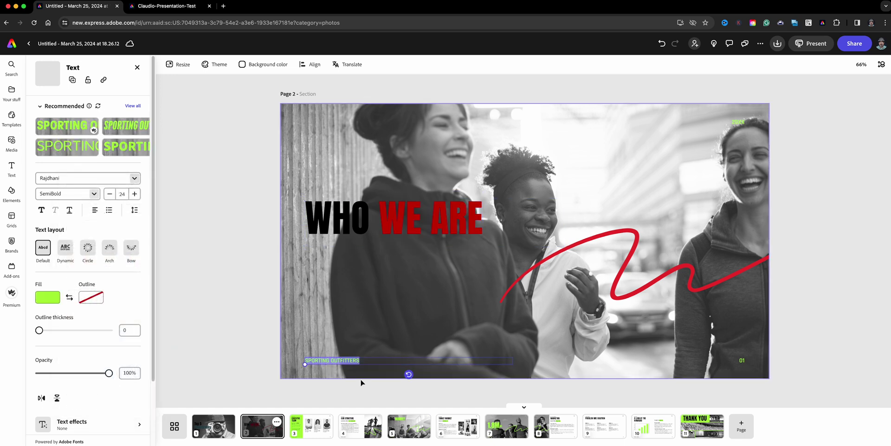
pyautogui.write('clau')
pyautogui.click(57, 298)
pyautogui.click(108, 307)
pyautogui.click(195, 300)
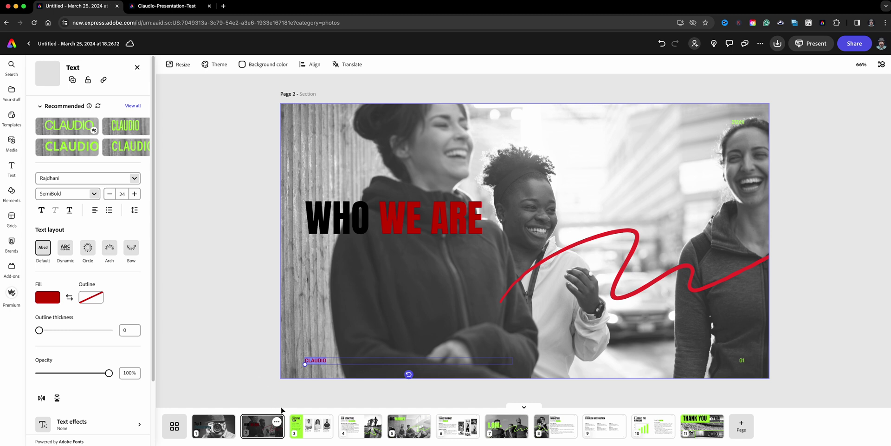
# Step: Replace page 2's background photo of the three women with the city skyline photo uploaded from the FACES folder
pyautogui.click(311, 426)
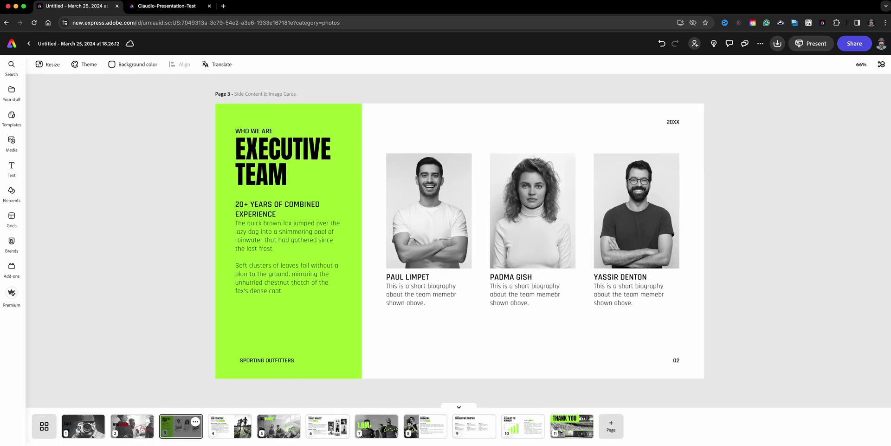
pyautogui.click(132, 425)
pyautogui.click(342, 132)
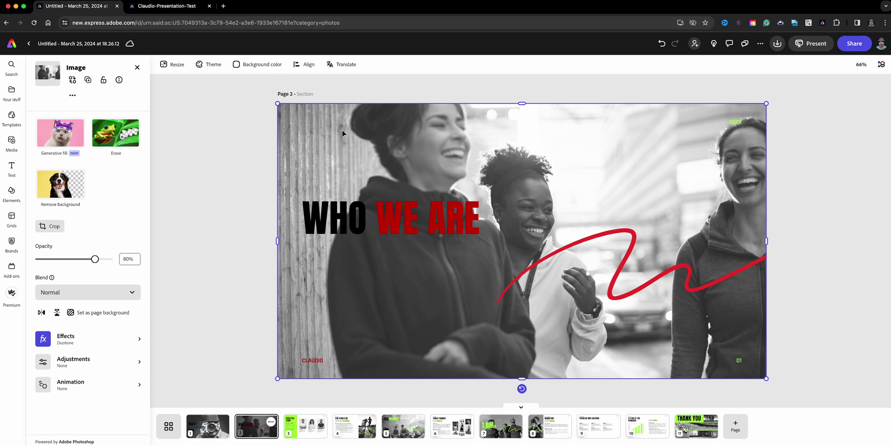
pyautogui.click(79, 80)
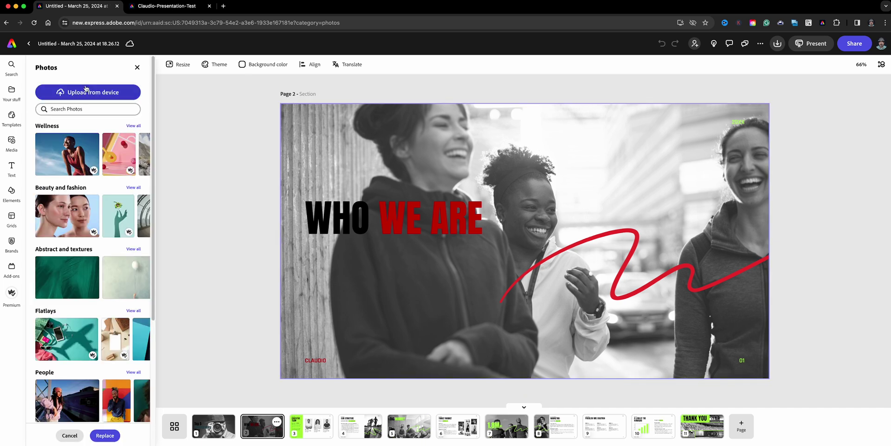
pyautogui.click(85, 91)
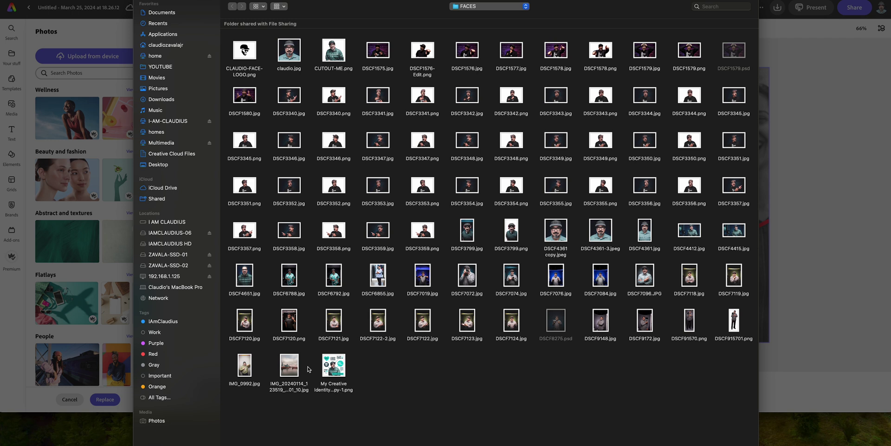
pyautogui.click(286, 367)
pyautogui.doubleClick(286, 367)
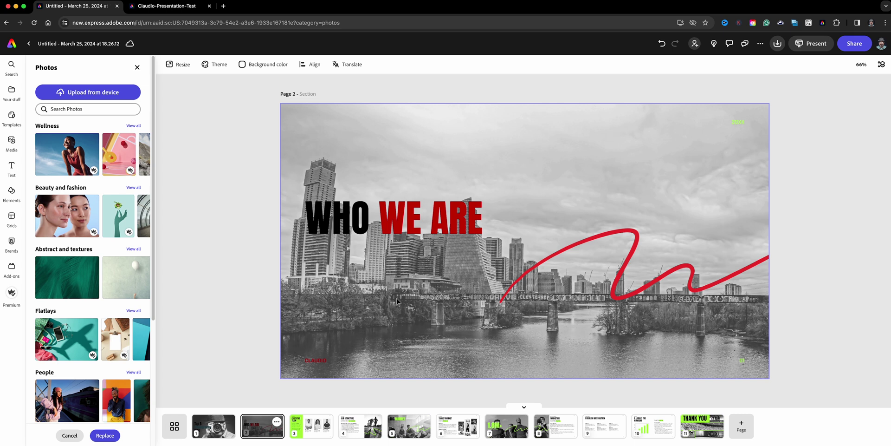
# Step: Compare the template's pages 3, 5 and 10 with the first two pages of the finished photography tips presentation
pyautogui.click(324, 434)
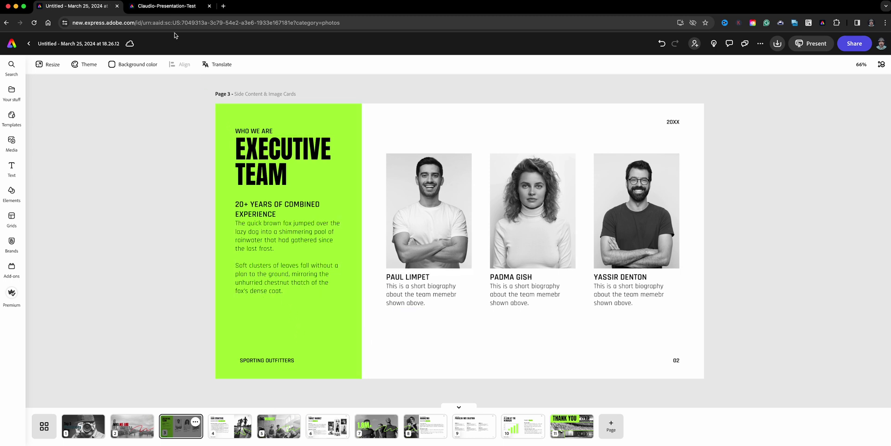
pyautogui.click(173, 11)
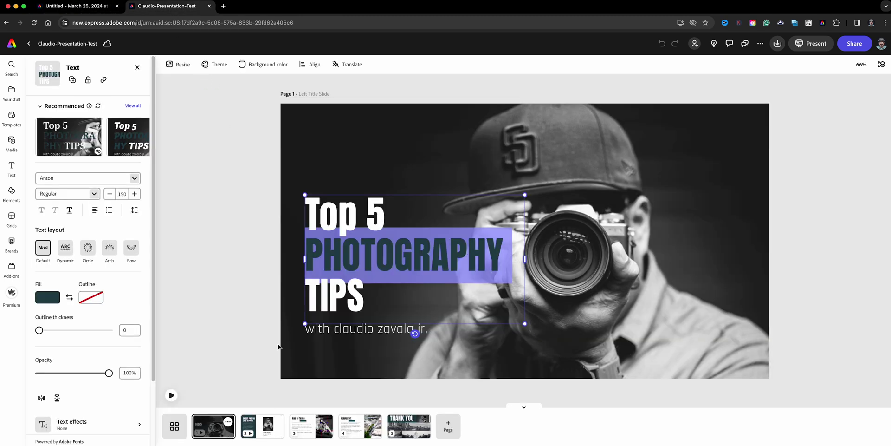
pyautogui.click(276, 430)
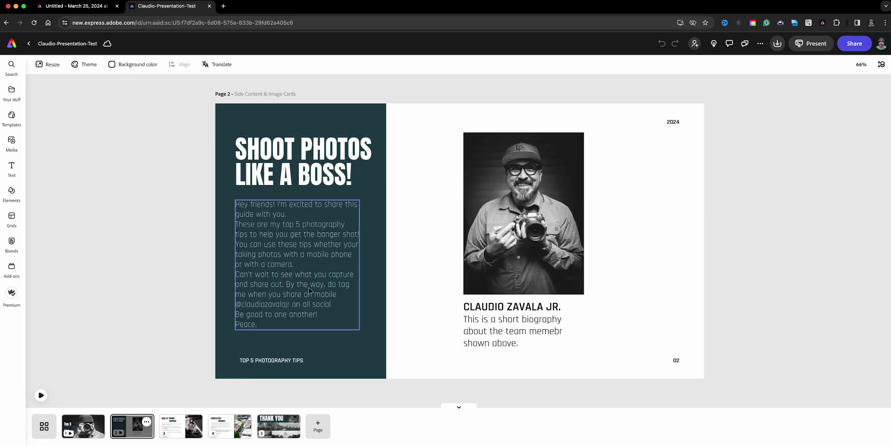
pyautogui.click(88, 7)
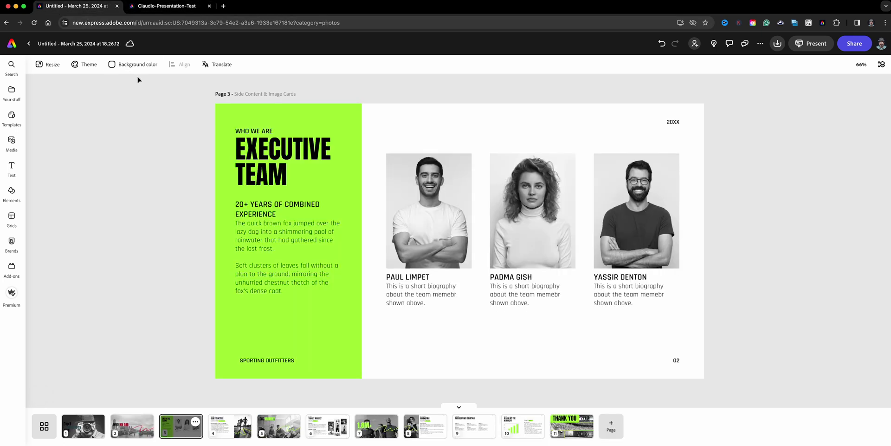
pyautogui.click(158, 7)
pyautogui.click(68, 6)
pyautogui.click(520, 435)
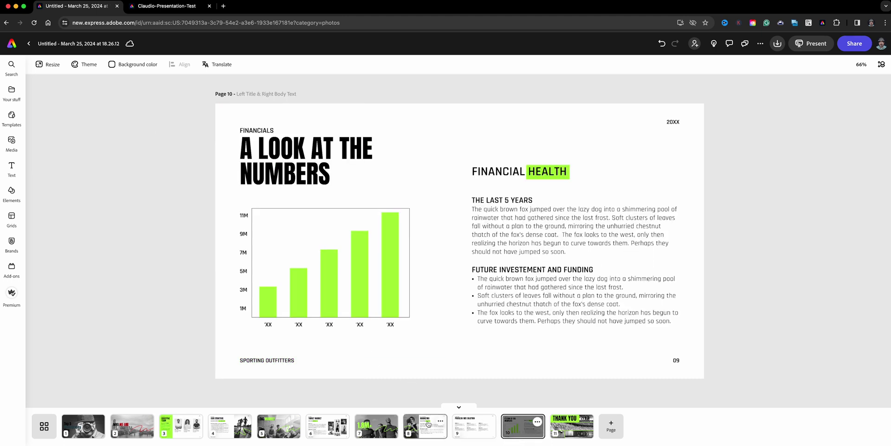
pyautogui.click(286, 434)
pyautogui.click(305, 246)
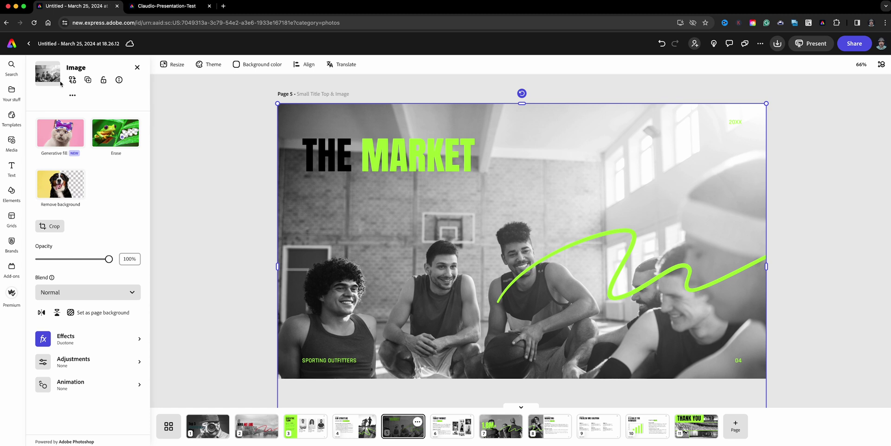
pyautogui.click(344, 157)
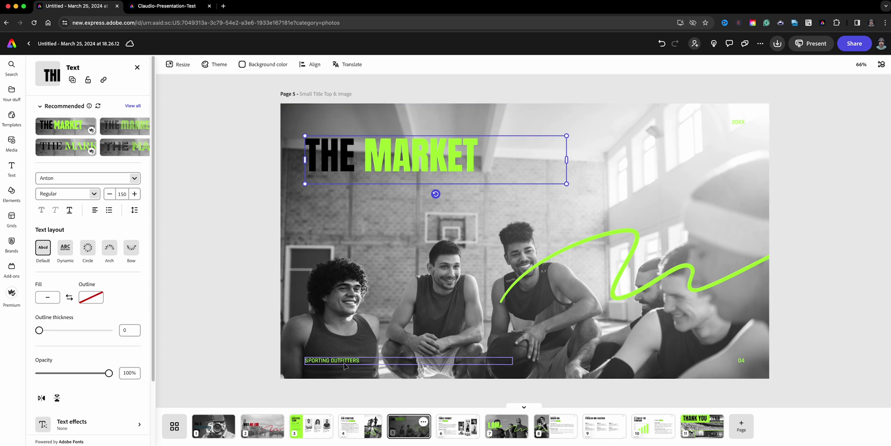
# Step: Examine the Rule of Thirds and Perspective pages in the finished presentation and compare them with template pages 4, 6 and 8
pyautogui.click(194, 9)
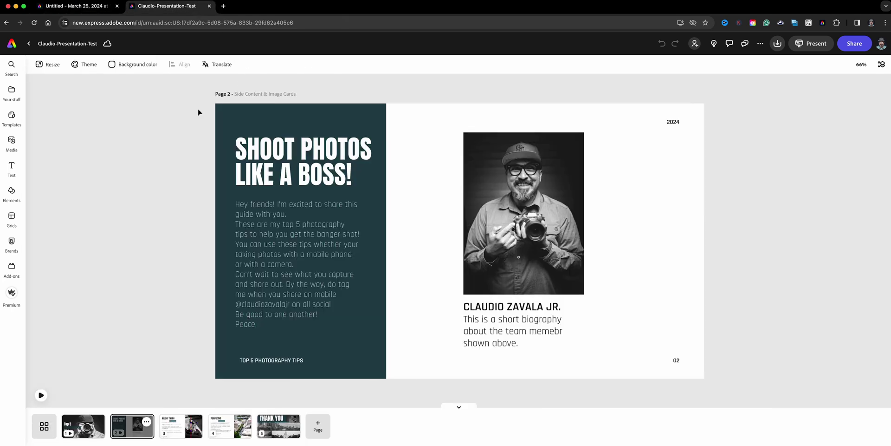
pyautogui.click(188, 436)
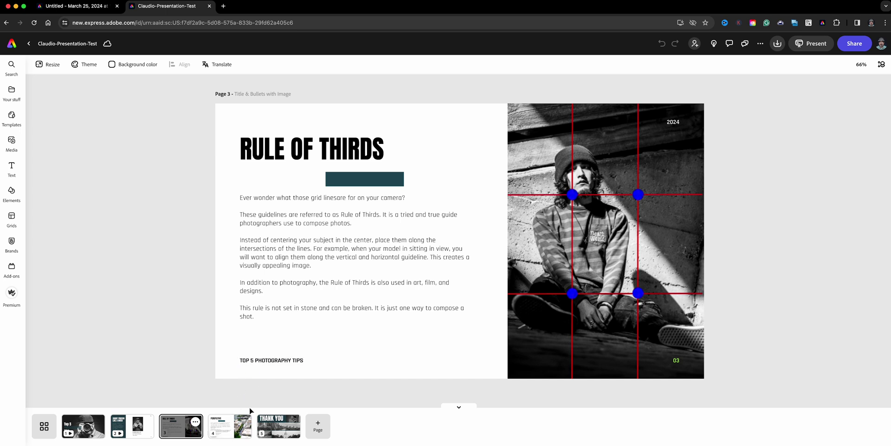
pyautogui.click(227, 431)
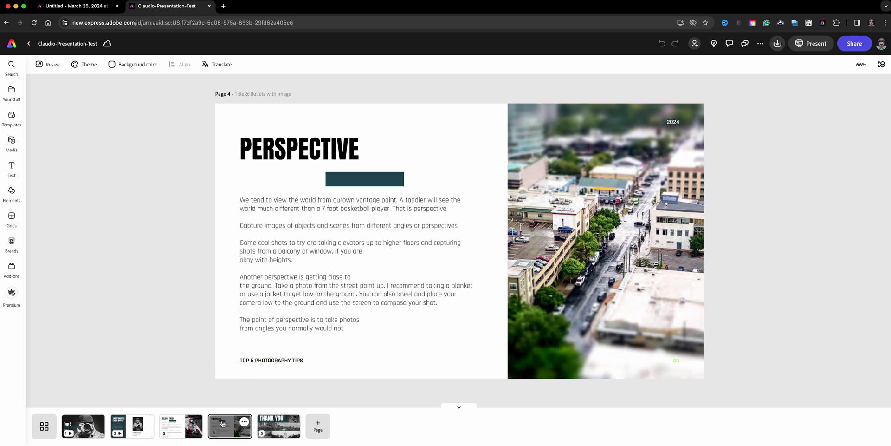
pyautogui.click(181, 426)
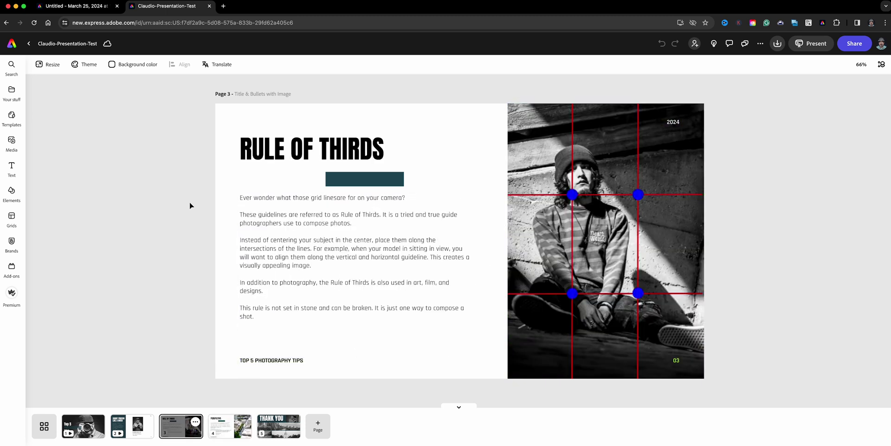
pyautogui.click(99, 10)
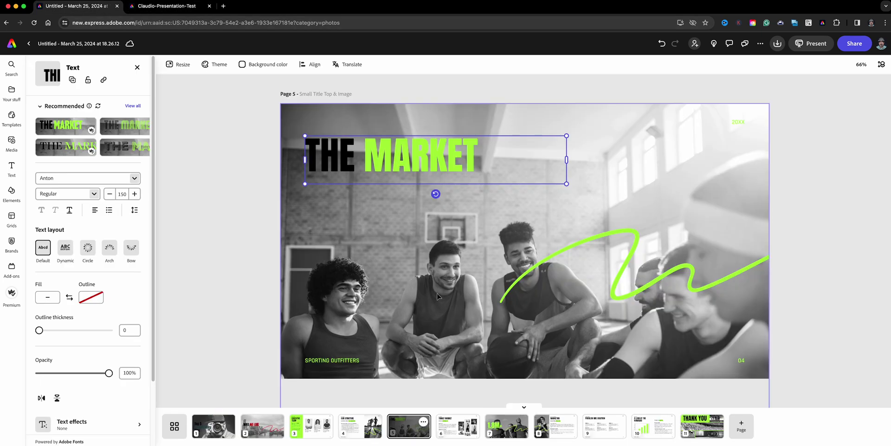
pyautogui.click(459, 429)
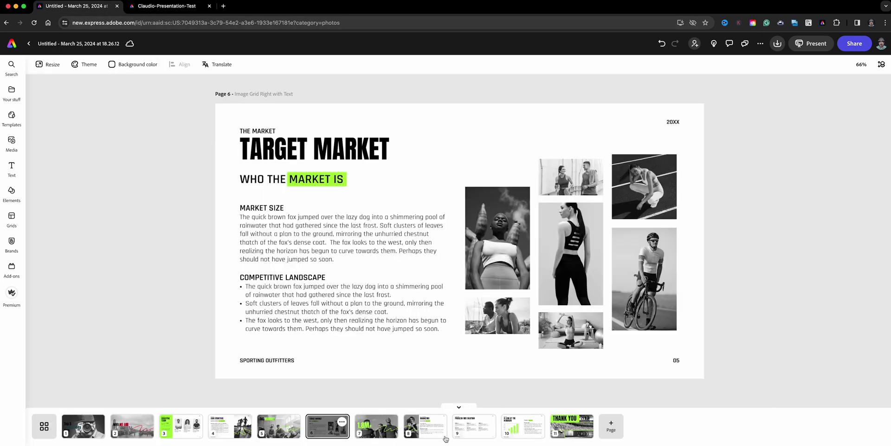
pyautogui.click(432, 429)
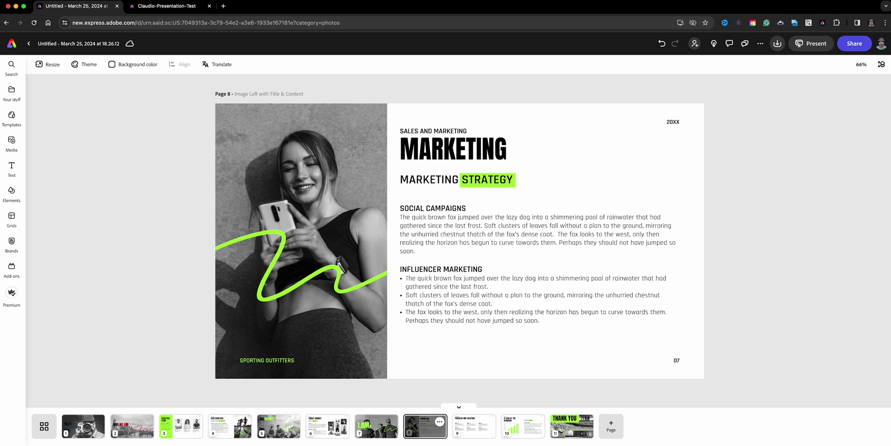
pyautogui.click(230, 425)
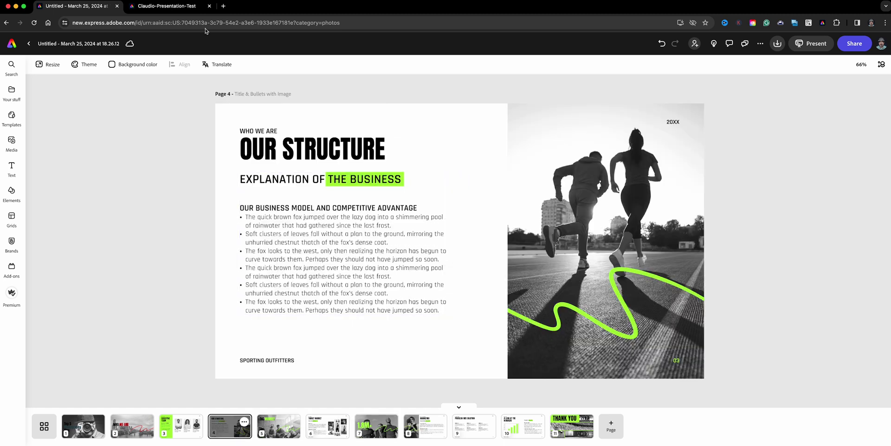
# Step: In the finished presentation, apply a Drift in animation to page 1's "Top 5 PHOTOGRAPHY TIPS" headline and adjust its duration
pyautogui.click(181, 7)
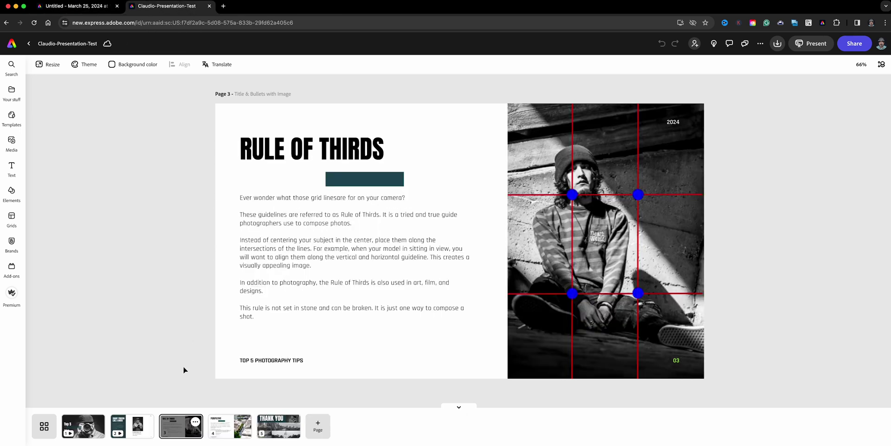
pyautogui.click(96, 426)
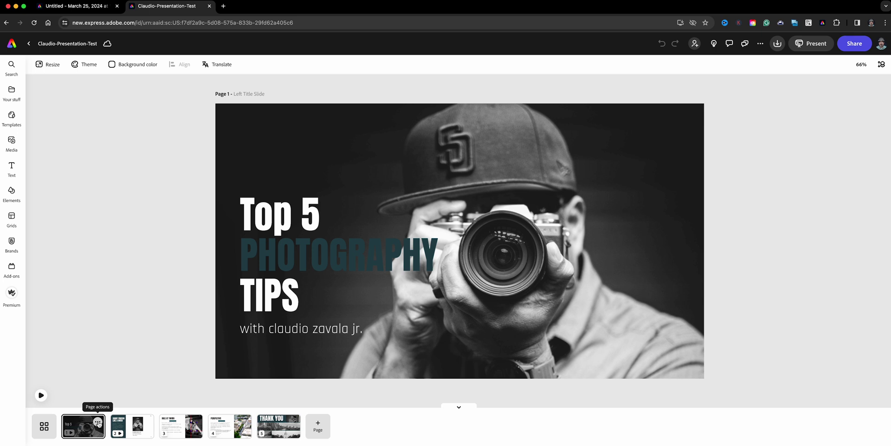
pyautogui.click(332, 247)
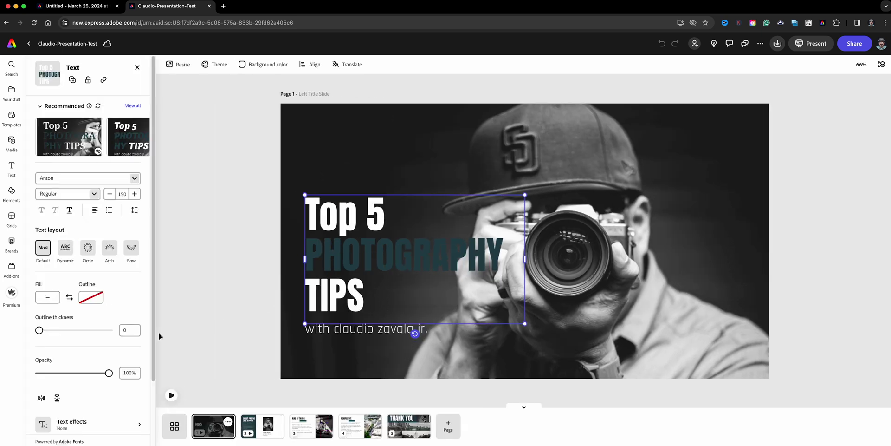
pyautogui.scroll(-3, 147, 356)
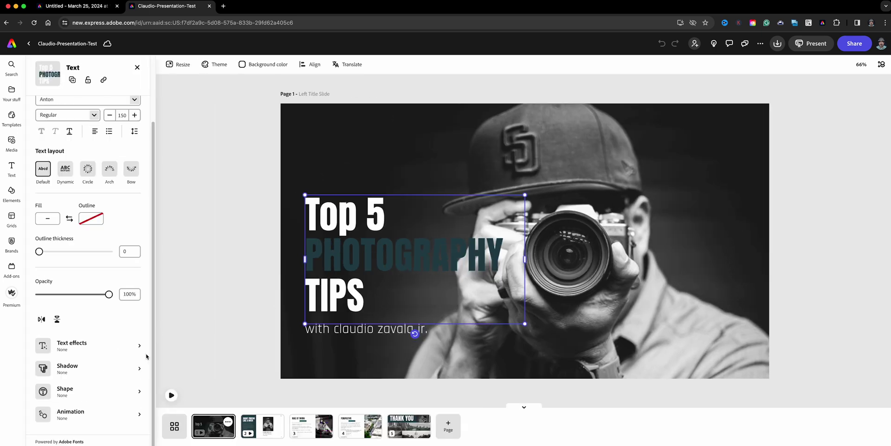
pyautogui.click(99, 412)
pyautogui.click(46, 116)
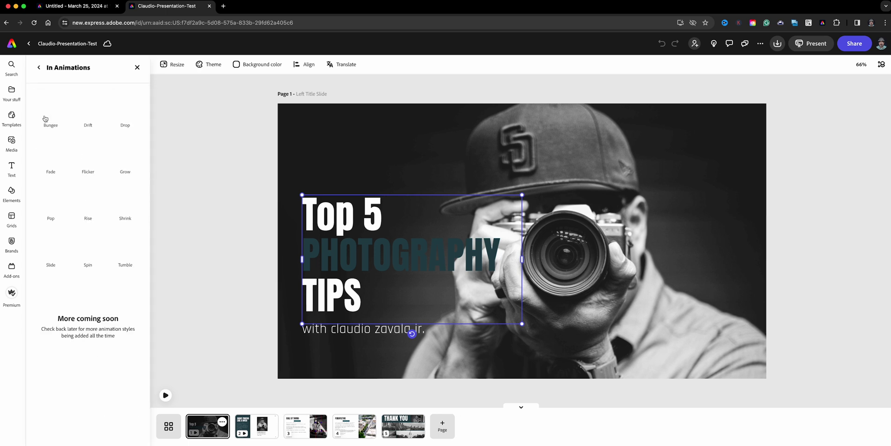
pyautogui.click(83, 118)
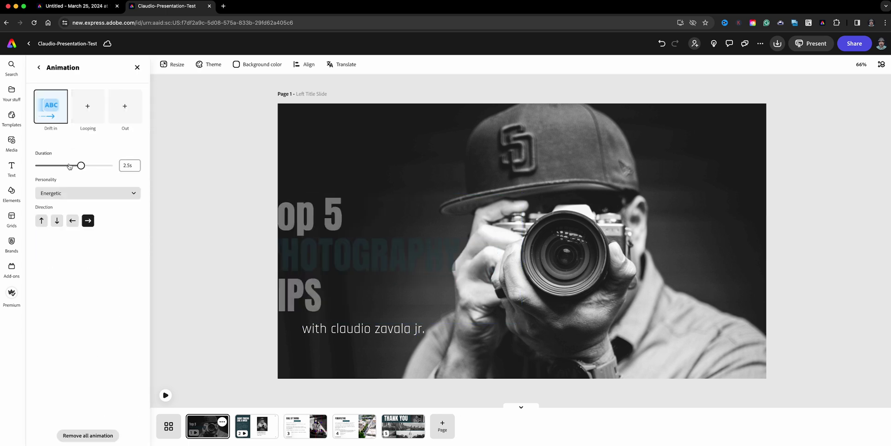
pyautogui.moveTo(84, 165); pyautogui.dragTo(90, 165)
# Step: Apply a Drift in animation to the presenter's byline below page 1's headline
pyautogui.click(316, 330)
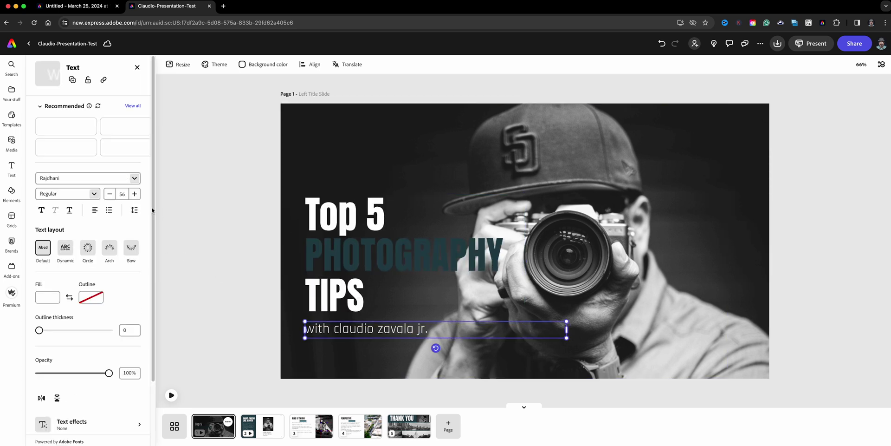
pyautogui.scroll(-2, 116, 357)
pyautogui.click(127, 414)
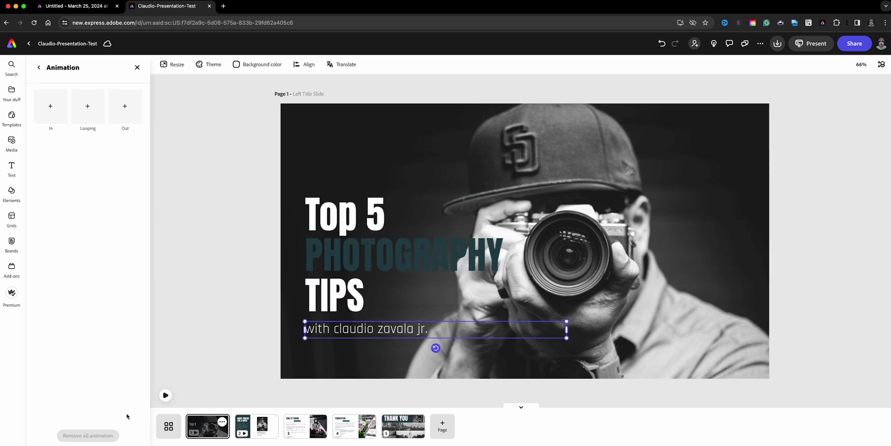
pyautogui.click(49, 104)
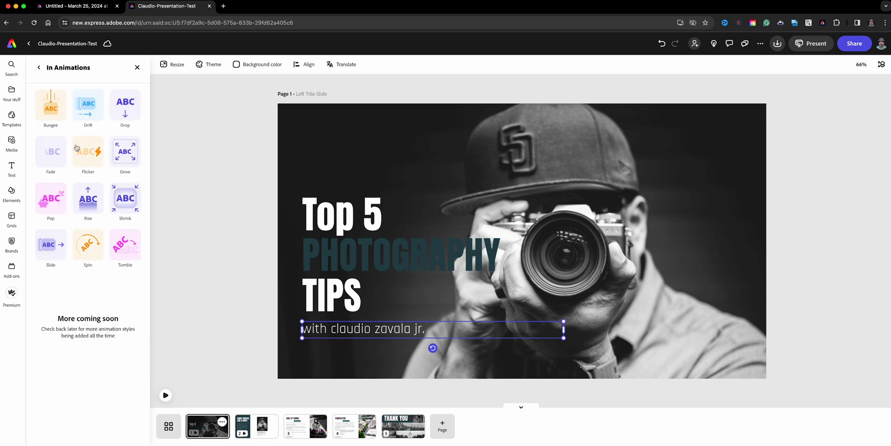
pyautogui.click(88, 105)
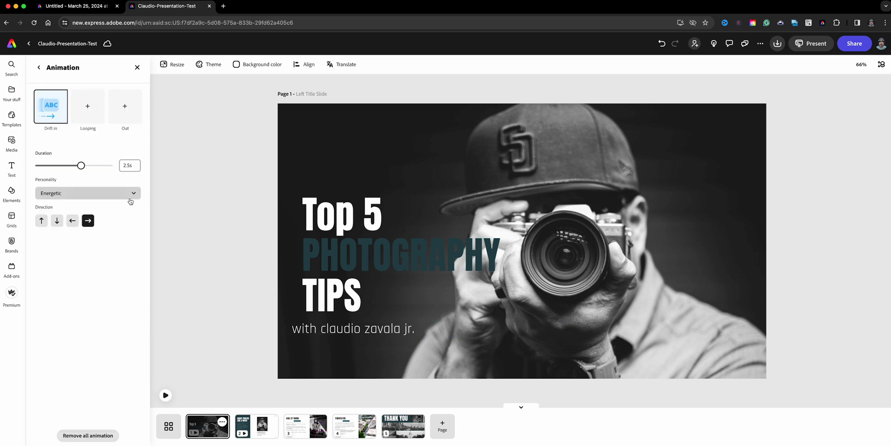
# Step: Check the animation settings of page 2's "SHOOT PHOTOS LIKE A BOSS!" headline
pyautogui.click(250, 417)
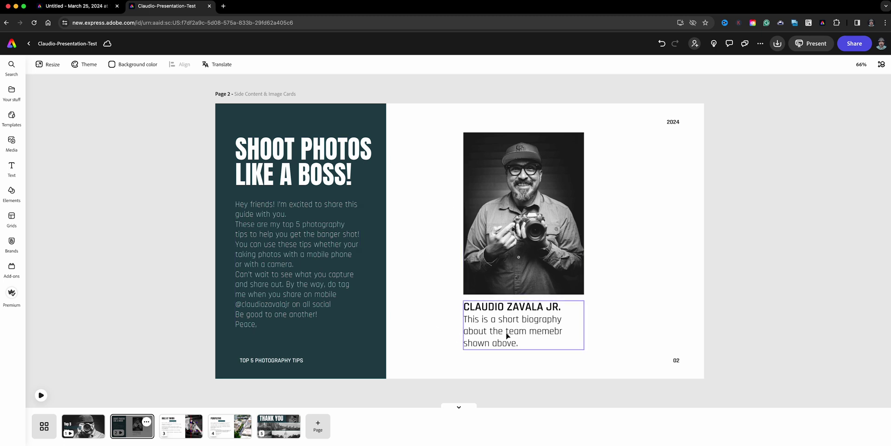
pyautogui.click(342, 169)
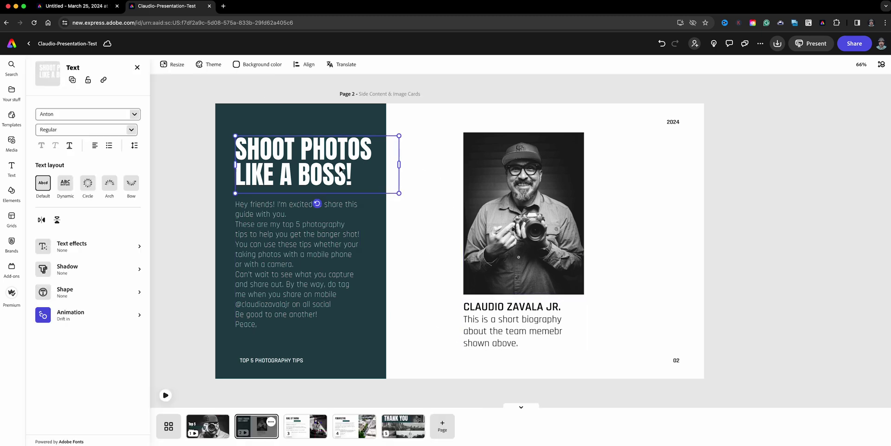
pyautogui.scroll(-3, 107, 399)
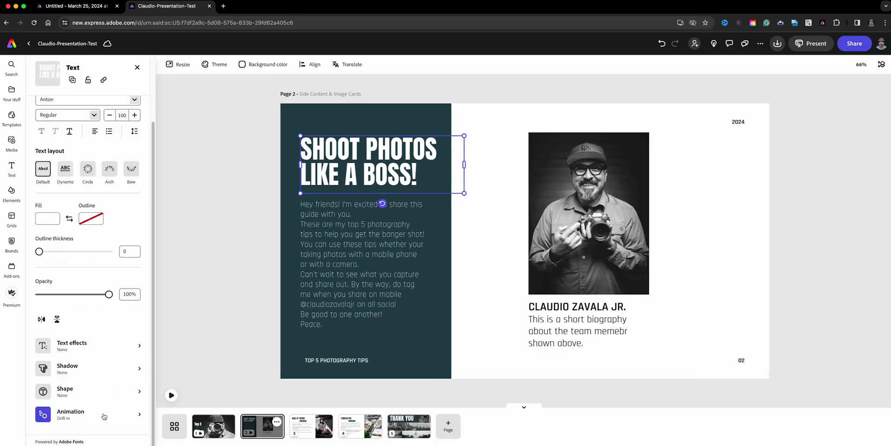
pyautogui.click(103, 414)
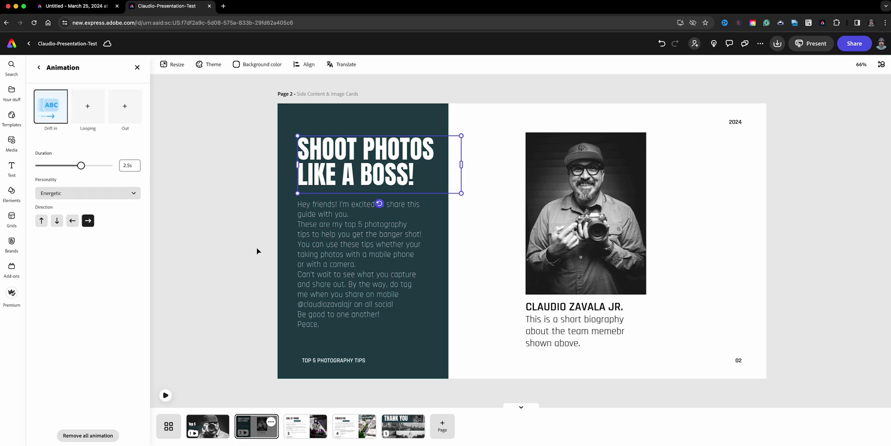
# Step: Apply a Drift in animation to the body paragraph below page 2's "SHOOT PHOTOS LIKE A BOSS!" headline
pyautogui.click(343, 263)
pyautogui.scroll(-3, 72, 353)
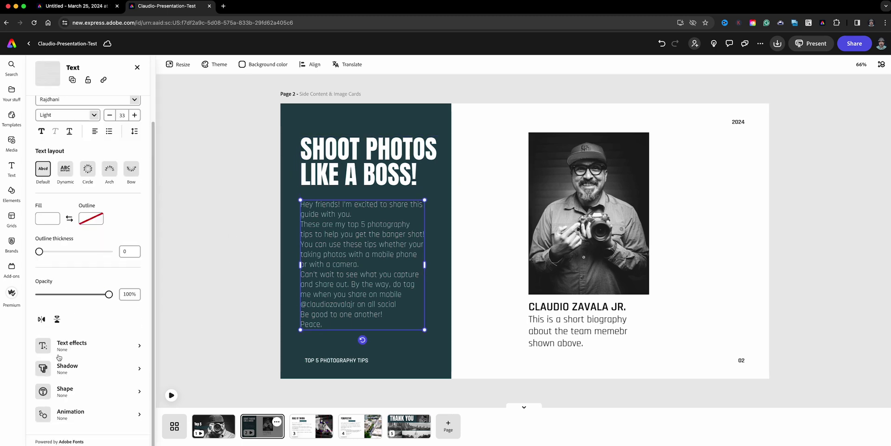
pyautogui.click(92, 411)
pyautogui.click(59, 108)
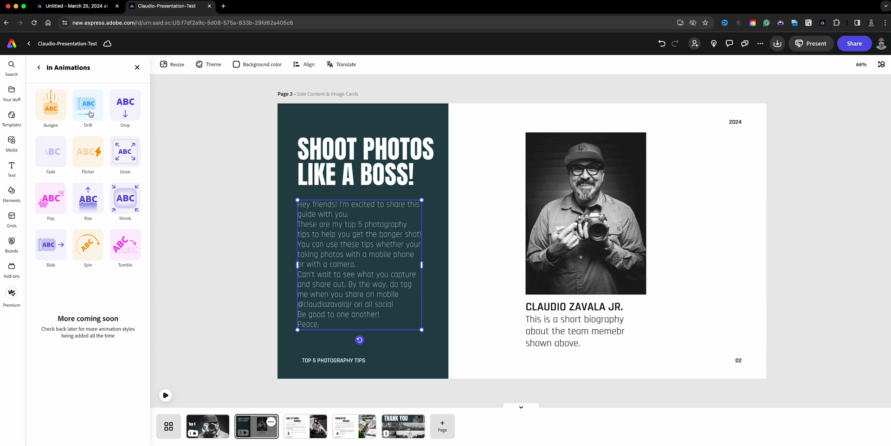
pyautogui.click(88, 105)
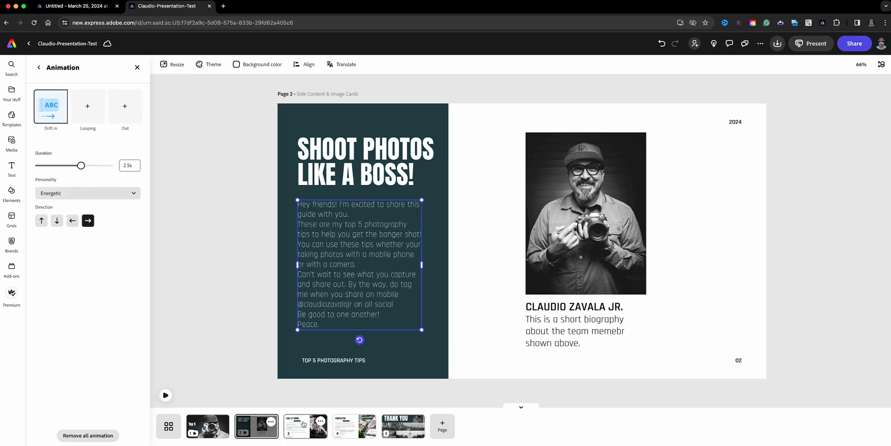
# Step: Apply a Drift in animation to page 3's "RULE OF THIRDS" headline
pyautogui.click(304, 423)
pyautogui.click(270, 149)
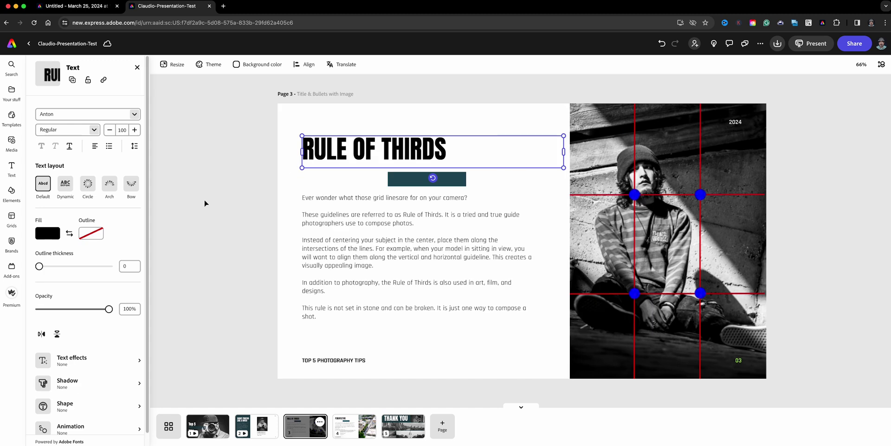
pyautogui.scroll(-3, 98, 330)
pyautogui.click(93, 404)
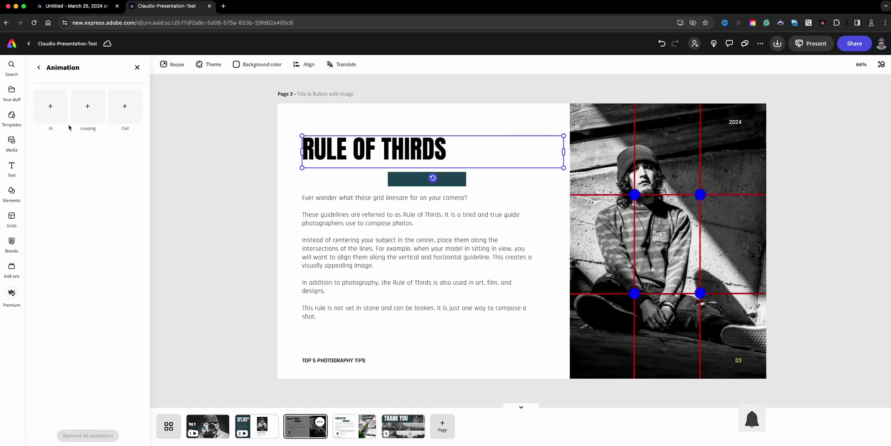
pyautogui.click(50, 106)
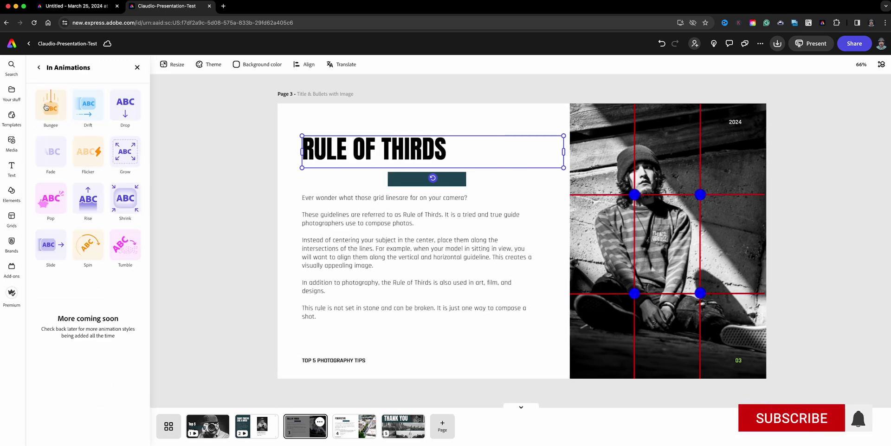
pyautogui.click(82, 109)
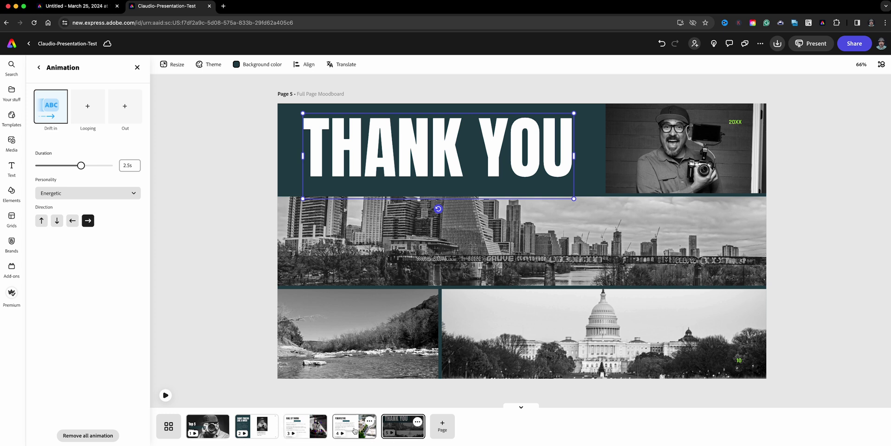
# Step: In page 1's timeline, show layer timing and delay the presenter's byline to start about one second in, after the headline
pyautogui.click(227, 435)
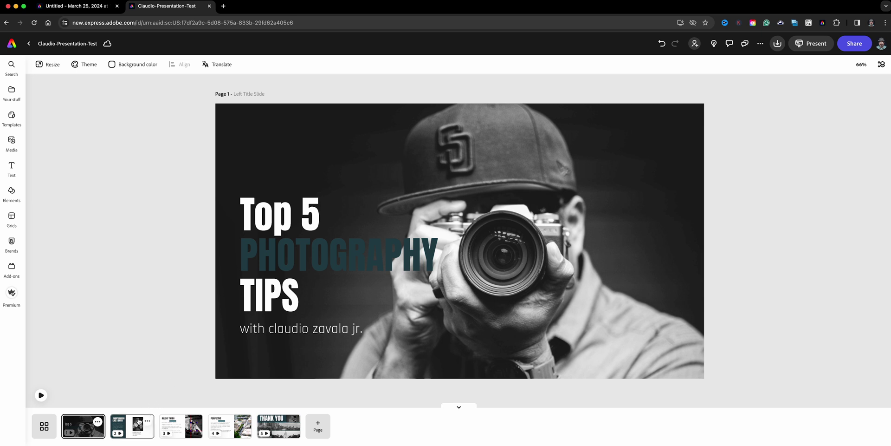
pyautogui.click(99, 423)
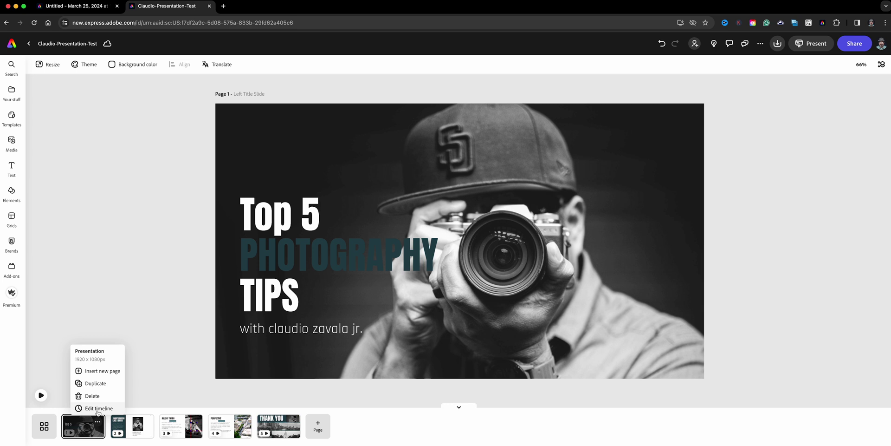
pyautogui.click(99, 408)
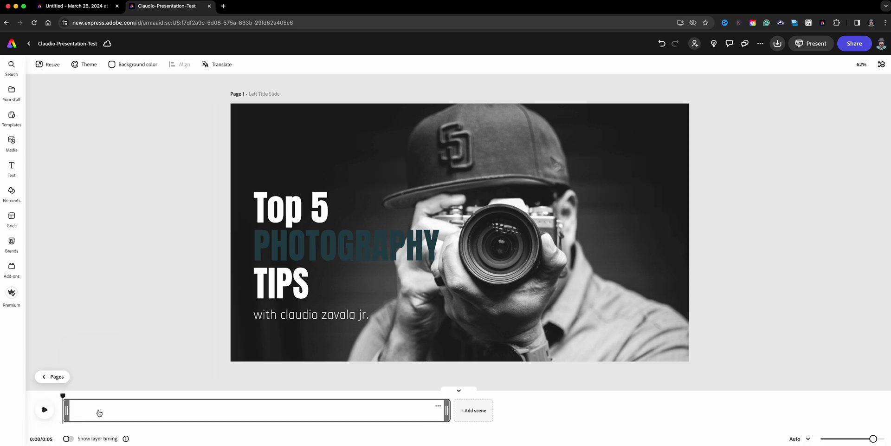
pyautogui.click(293, 288)
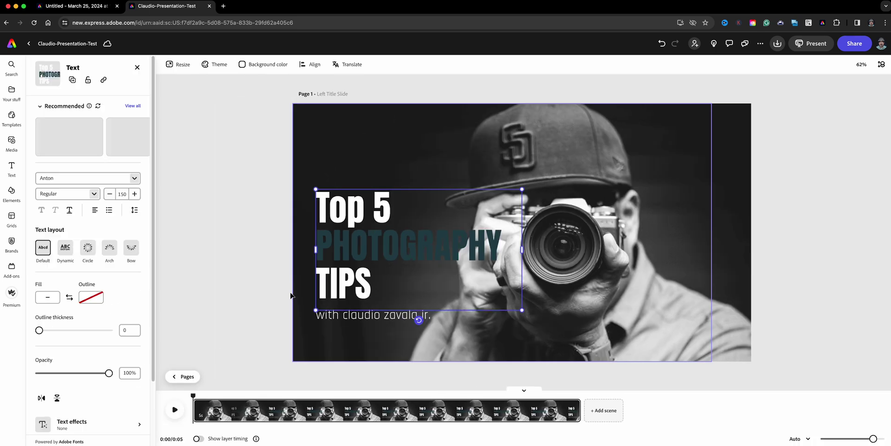
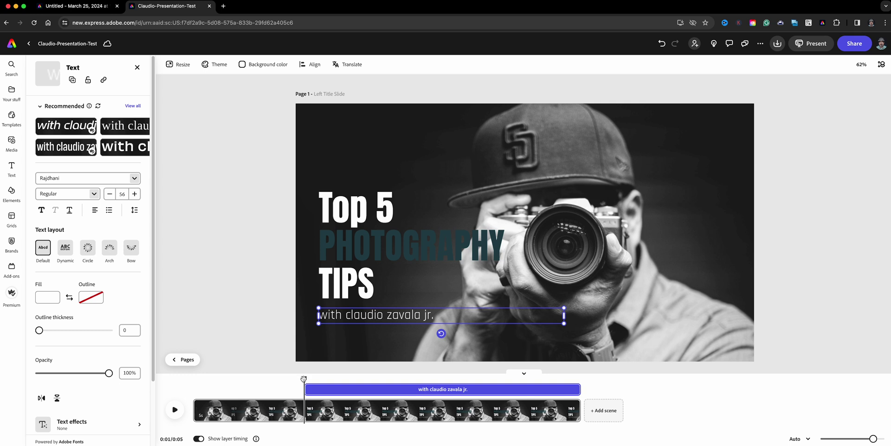
pyautogui.moveTo(304, 378); pyautogui.dragTo(193, 378)
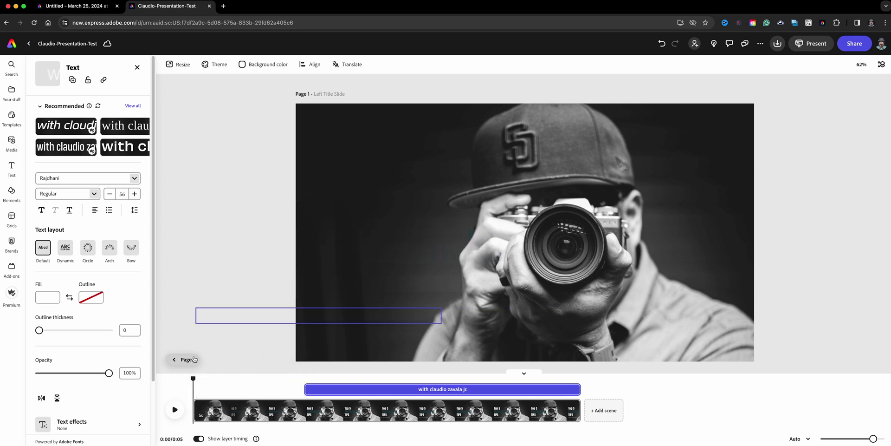
pyautogui.click(187, 360)
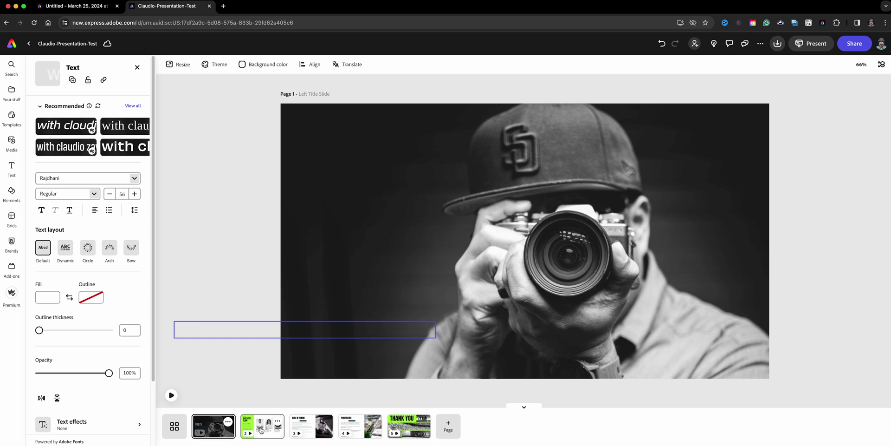
# Step: In page 2's timeline, delay the body paragraph to start about one second in, after the "SHOOT PHOTOS LIKE A BOSS!" headline
pyautogui.click(253, 389)
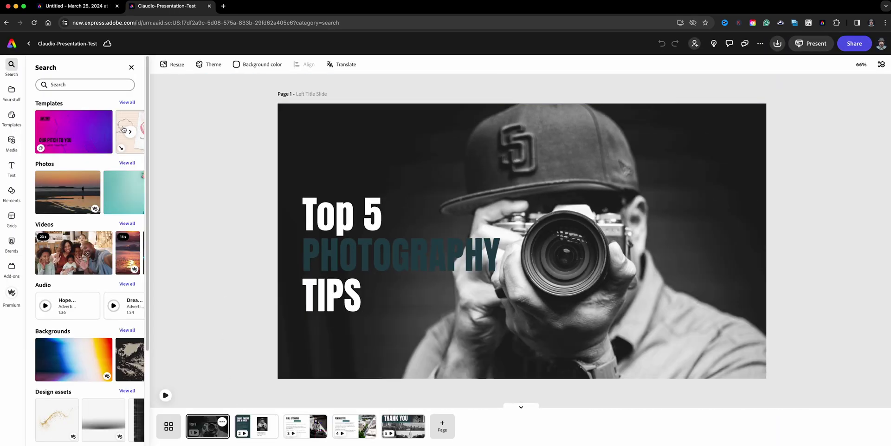
pyautogui.click(131, 68)
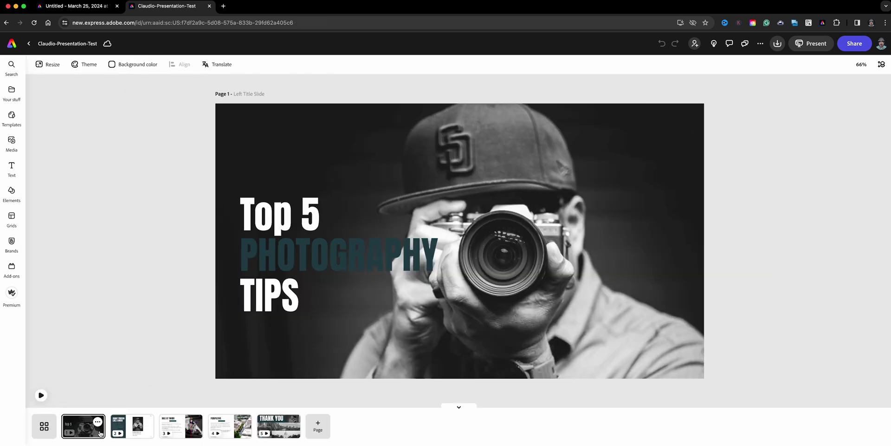
pyautogui.click(141, 426)
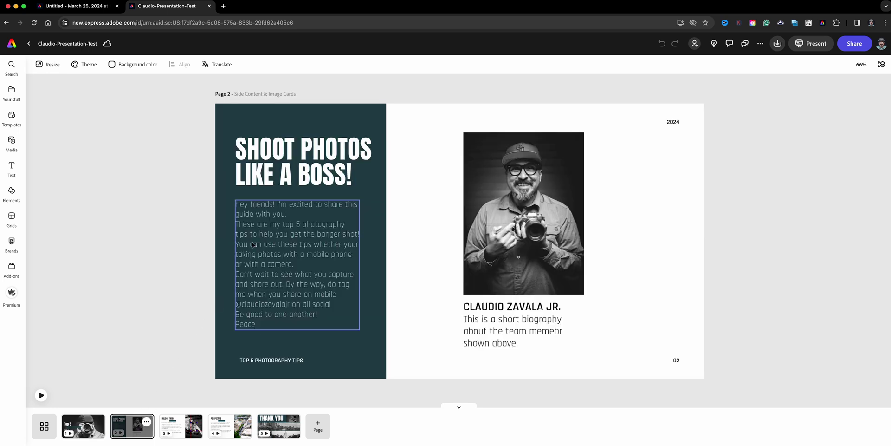
pyautogui.click(265, 188)
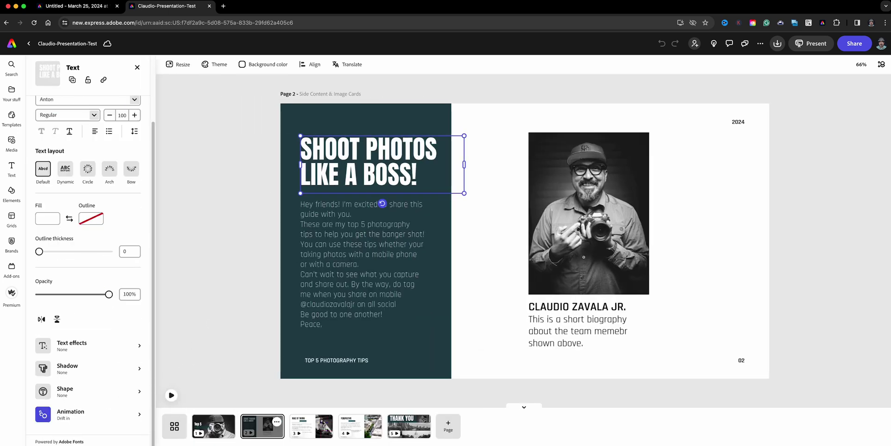
pyautogui.click(277, 422)
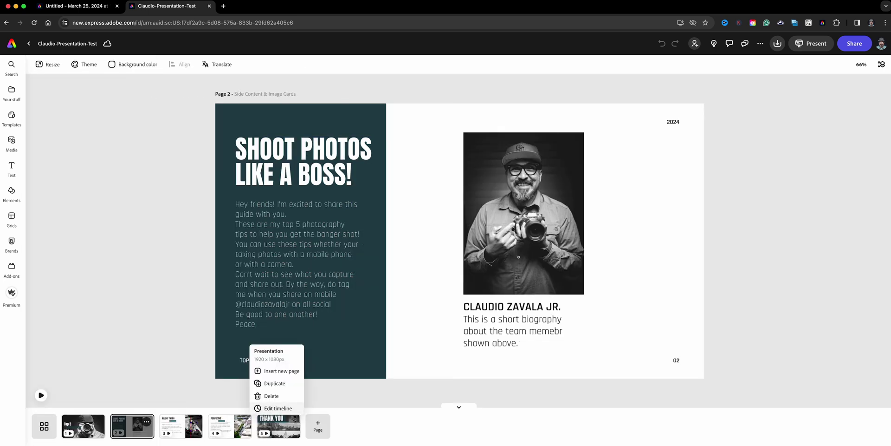
pyautogui.click(278, 408)
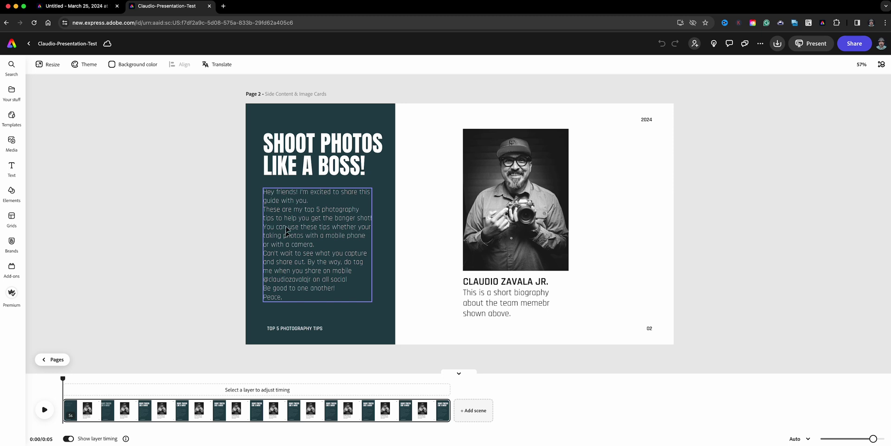
pyautogui.click(283, 167)
pyautogui.press('Tab')
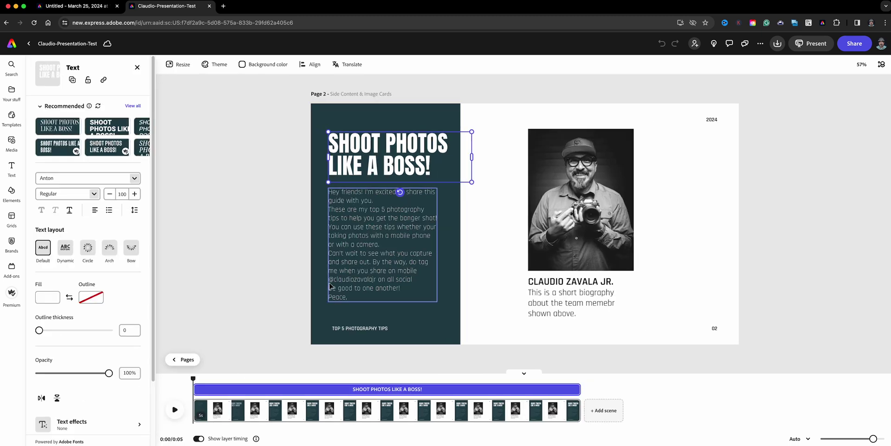
pyautogui.moveTo(197, 389); pyautogui.dragTo(274, 389)
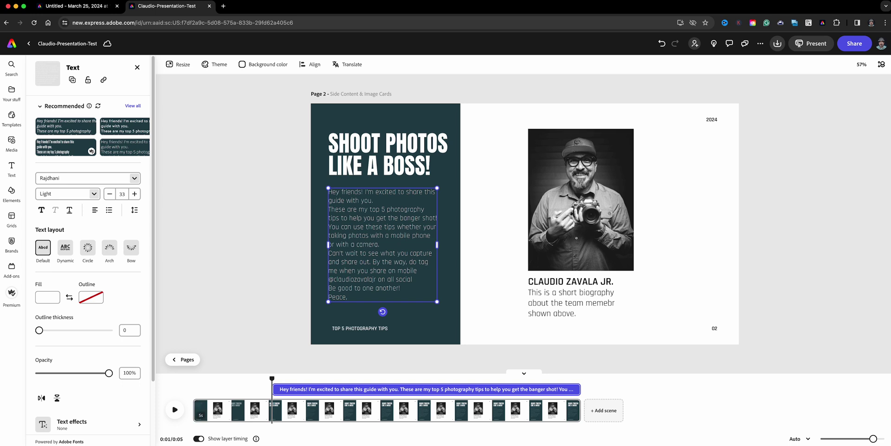
pyautogui.click(194, 360)
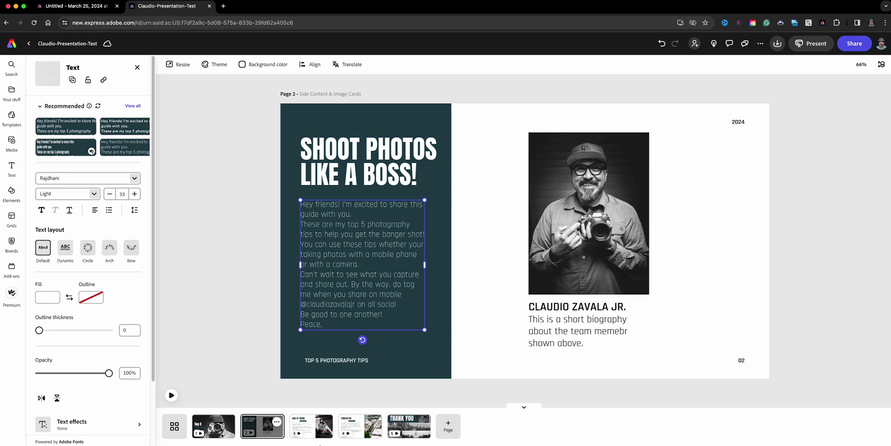
pyautogui.click(325, 424)
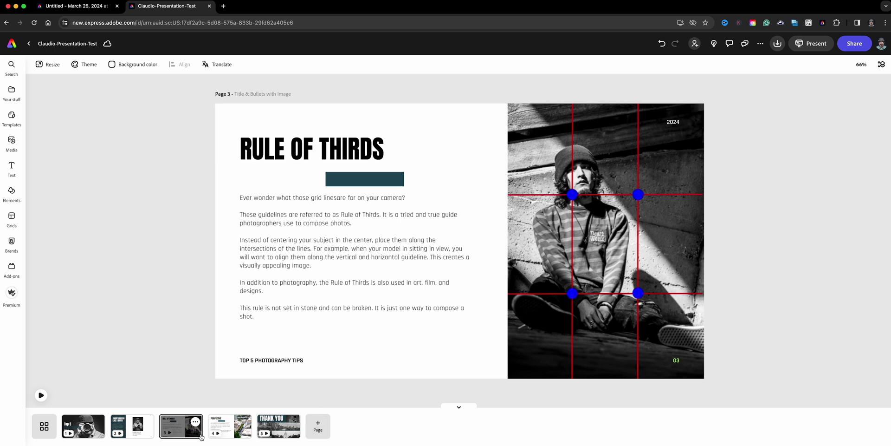
pyautogui.click(195, 421)
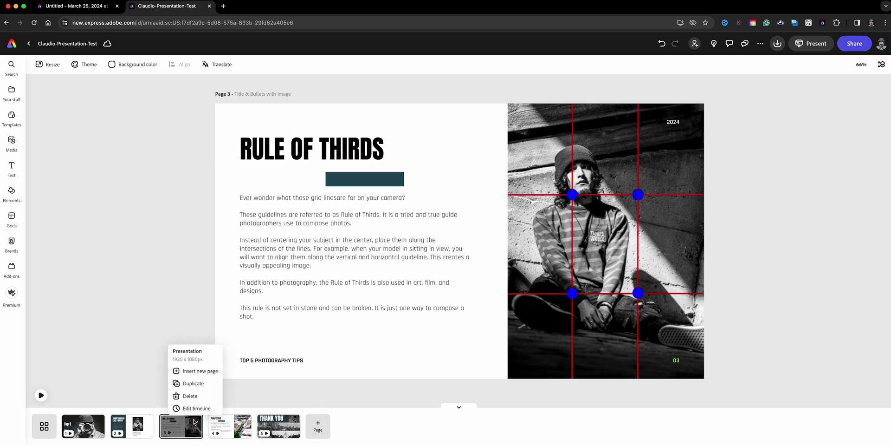
pyautogui.click(162, 330)
# Step: Play back pages 1 and 2 to preview their staggered text animations
pyautogui.click(76, 420)
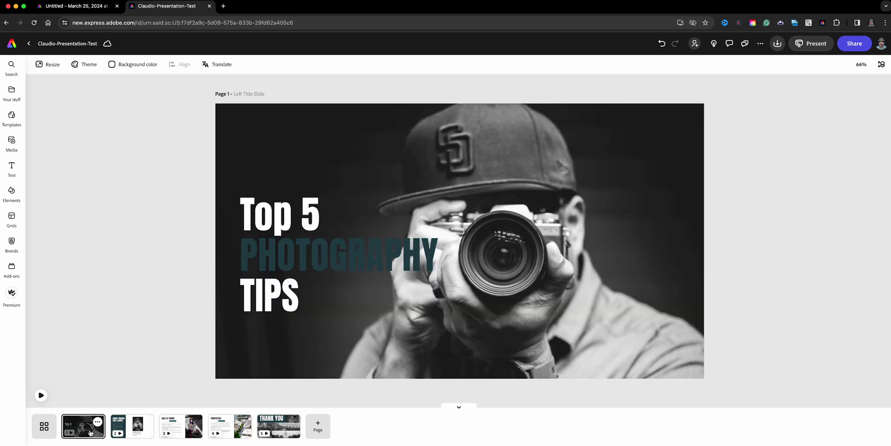
pyautogui.click(40, 395)
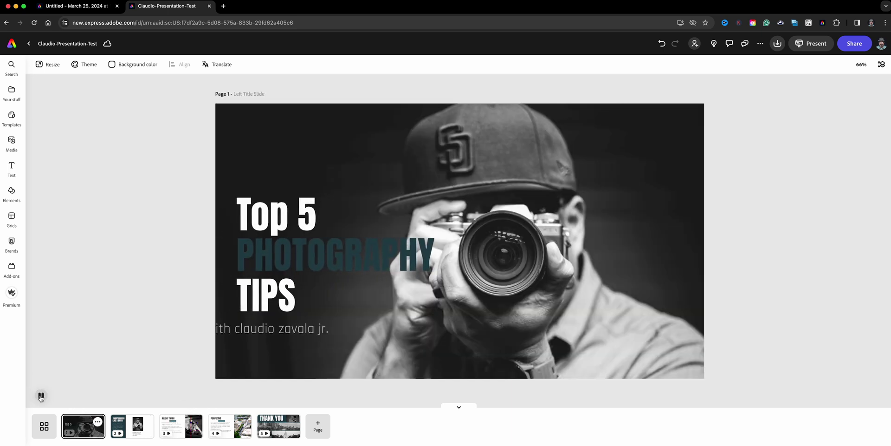
pyautogui.click(140, 428)
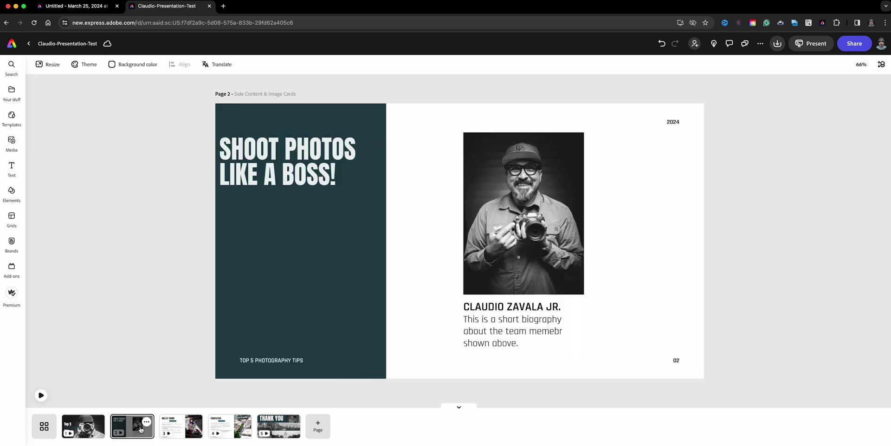
pyautogui.click(41, 395)
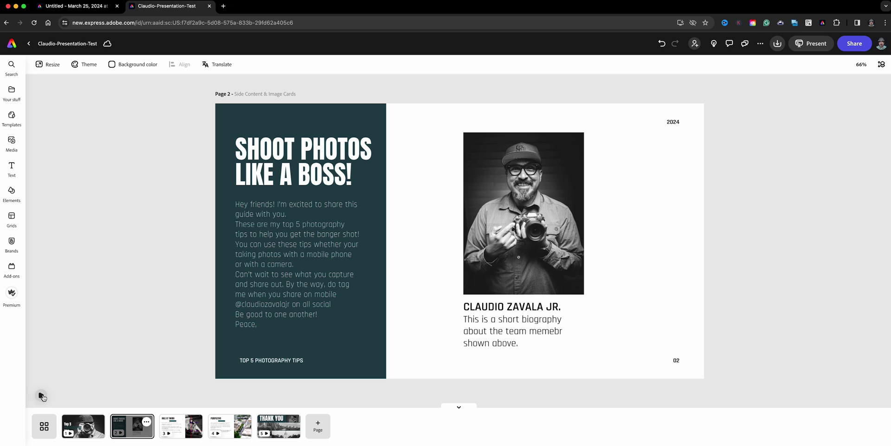
pyautogui.click(41, 395)
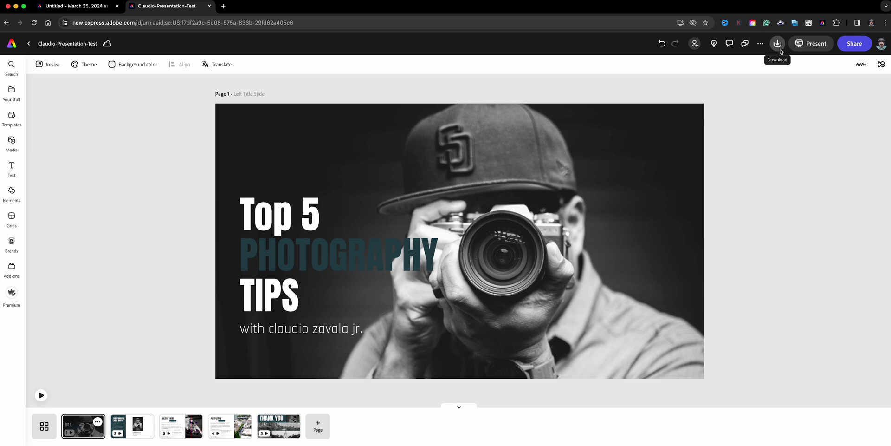
# Step: Check the download options for the presentation, and present the slides full screen up to the Rule of Thirds page before exiting
pyautogui.click(778, 44)
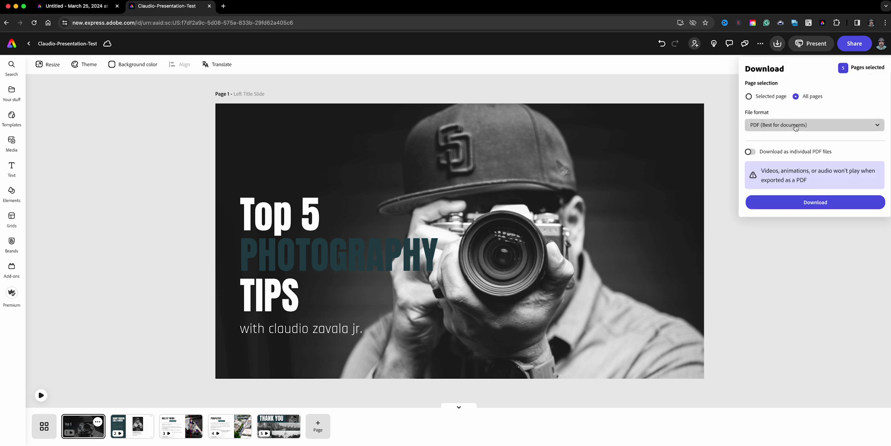
pyautogui.click(803, 242)
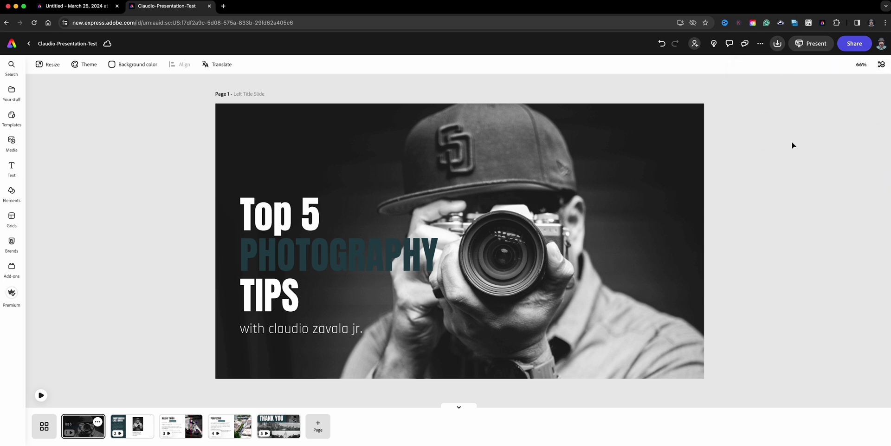
pyautogui.click(815, 48)
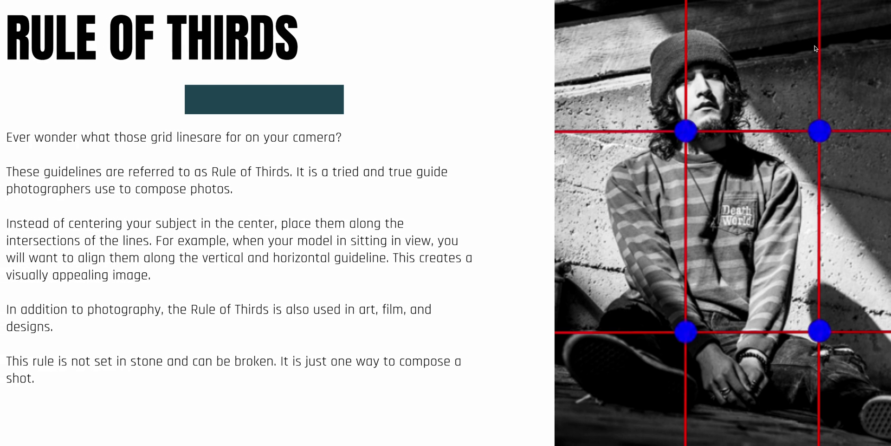
pyautogui.press('Escape')
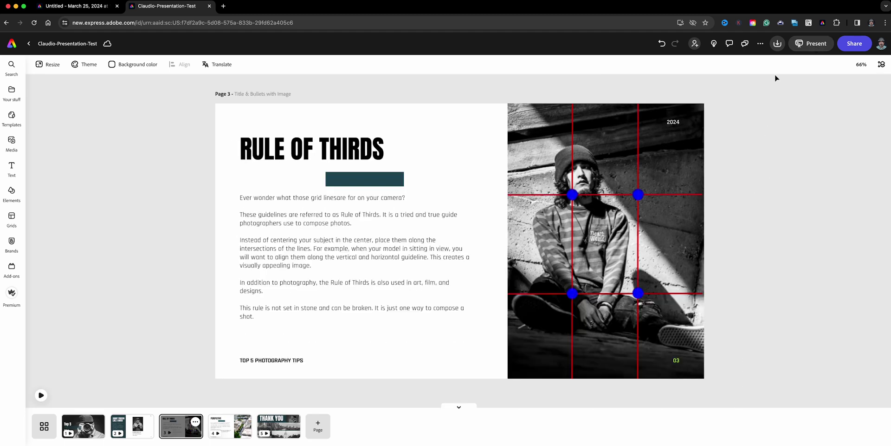
# Step: Check the presenting options, return to page 1, and preview it in full-screen presentation mode before exiting
pyautogui.click(825, 47)
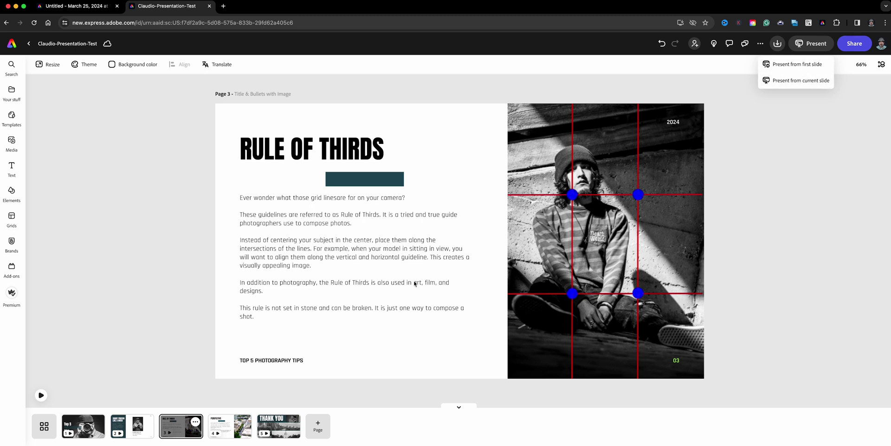
pyautogui.click(79, 423)
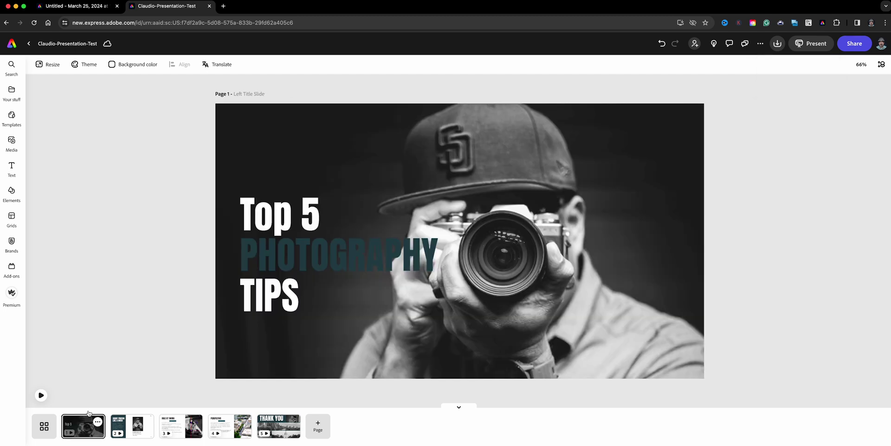
pyautogui.click(792, 42)
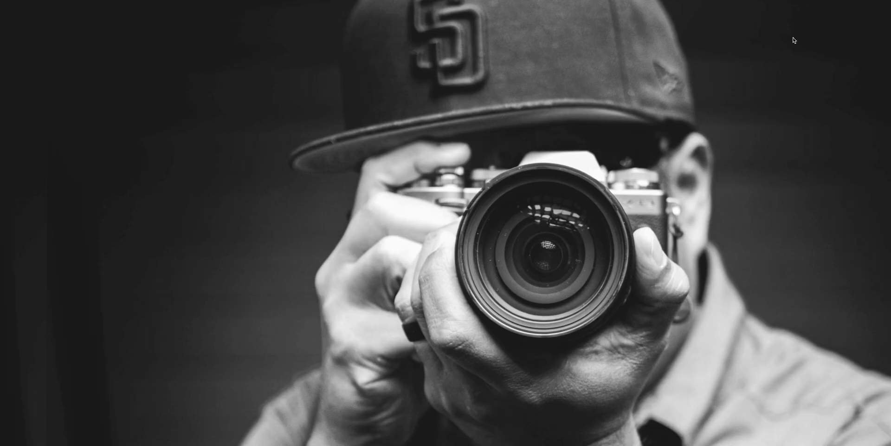
pyautogui.press('Escape')
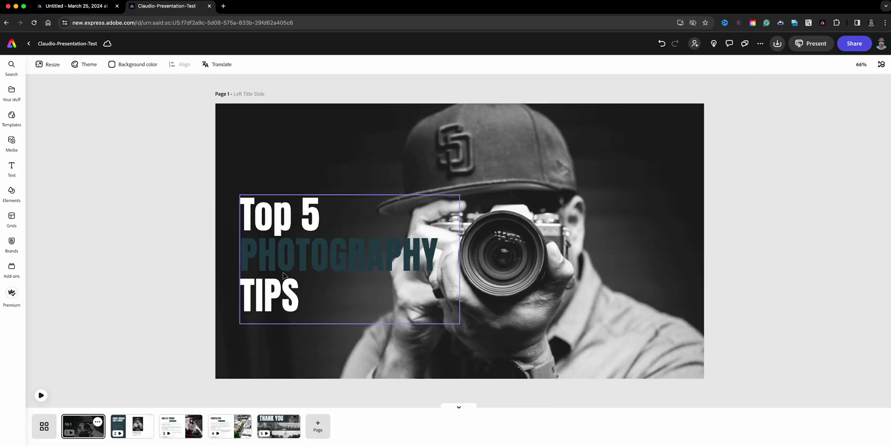